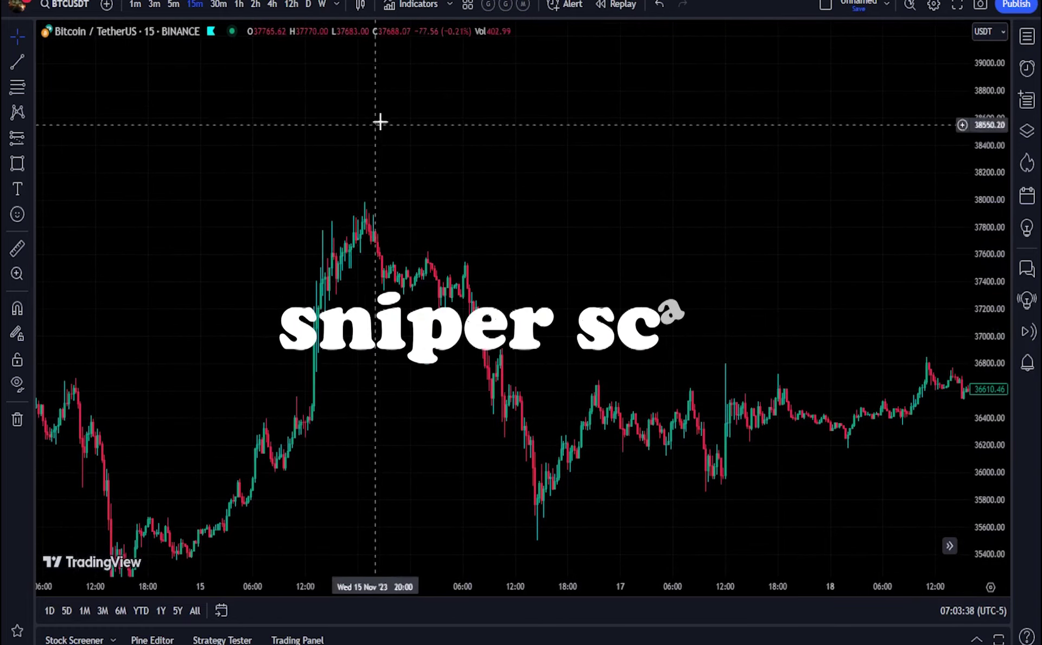
Paste the "sniper strategy" text label onto the chart and place it at about the 38600 level above the 16 Nov decline.
right_click(381, 124)
left_click(445, 197)
left_click_drag(480, 146, 521, 202)
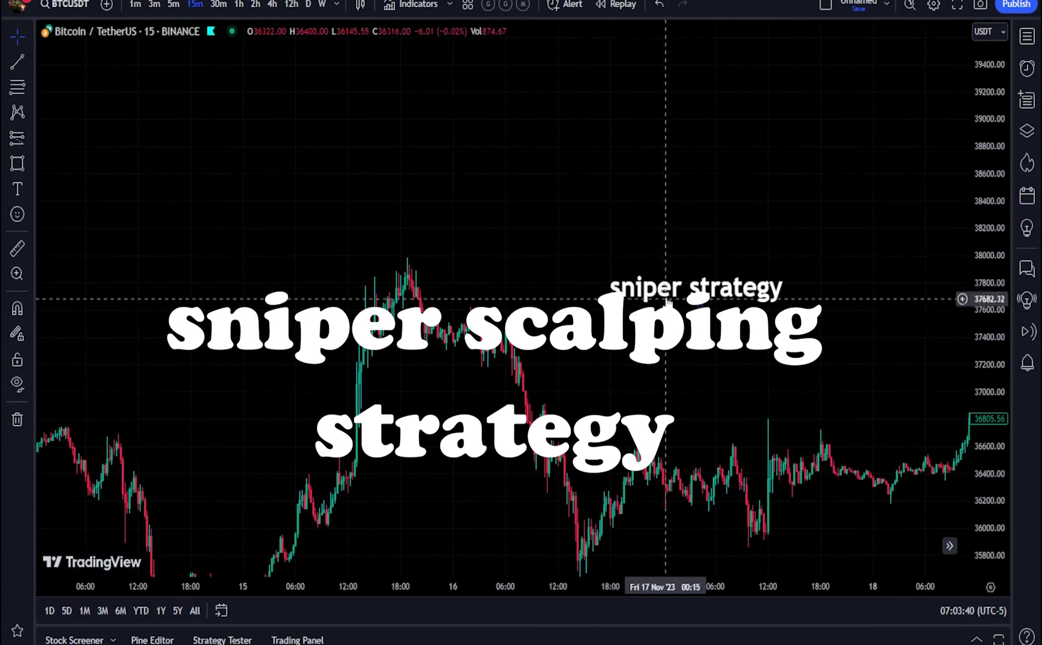
left_click_drag(666, 298, 579, 180)
Draw a curved brush underline cupping the "sniper strategy" label.
left_click(30, 159)
left_click(48, 161)
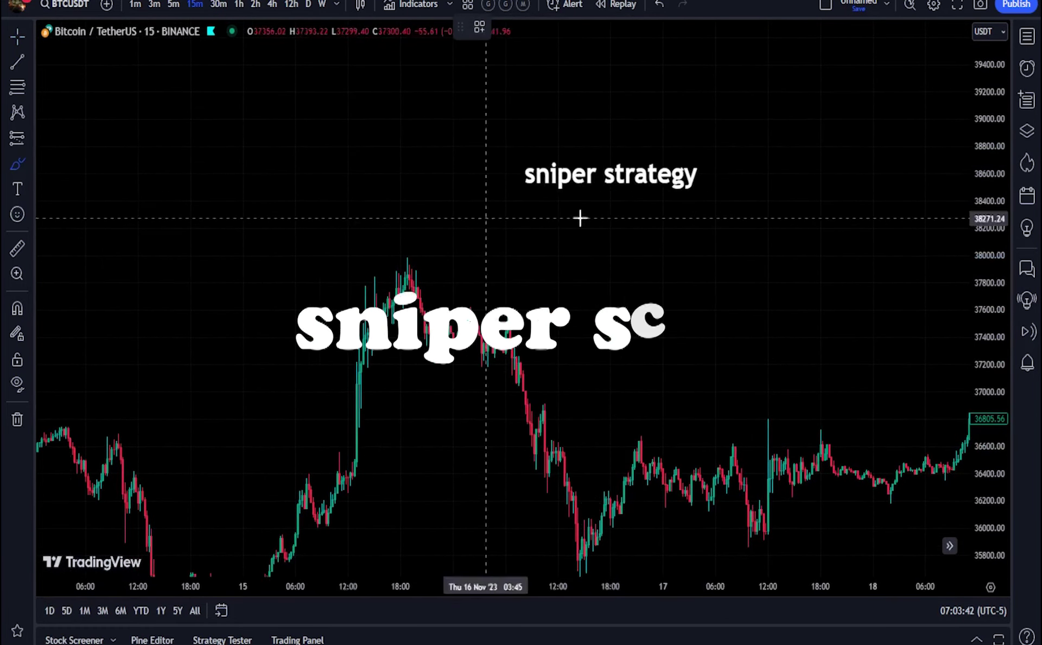
mouse_move(729, 178)
left_mouse_down()
mouse_move(724, 210)
mouse_move(498, 159)
left_mouse_up()
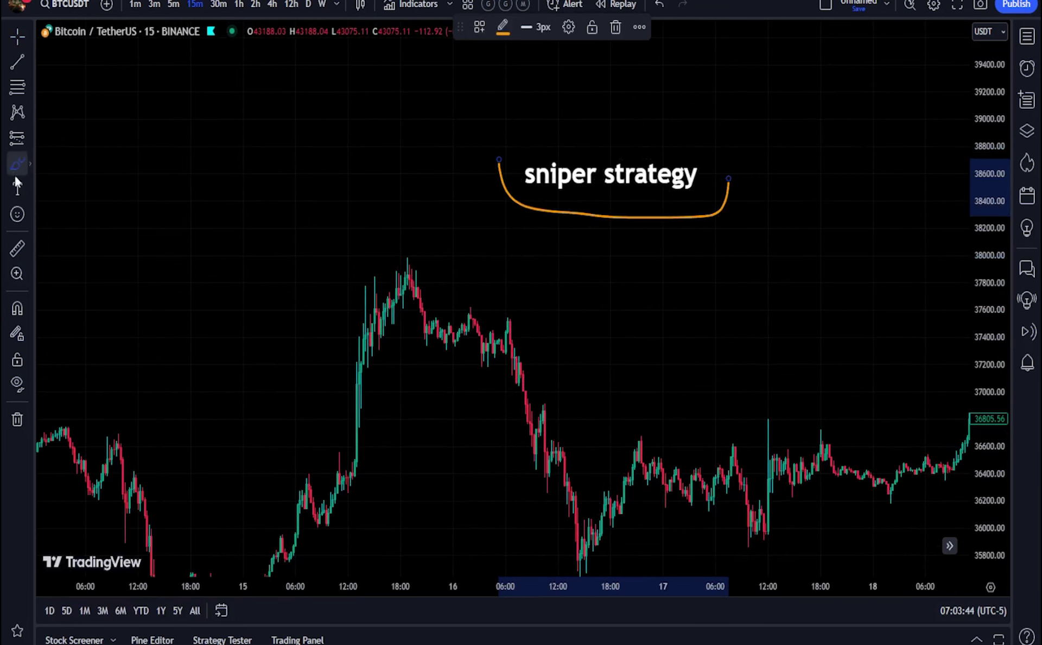
Brush four horizontal level lines stepping down the decline from the peak, two diagonals along the fall, and a handwritten 4 above it.
left_click_drag(466, 268, 342, 270)
left_click_drag(579, 346, 365, 346)
left_click_drag(640, 412, 389, 420)
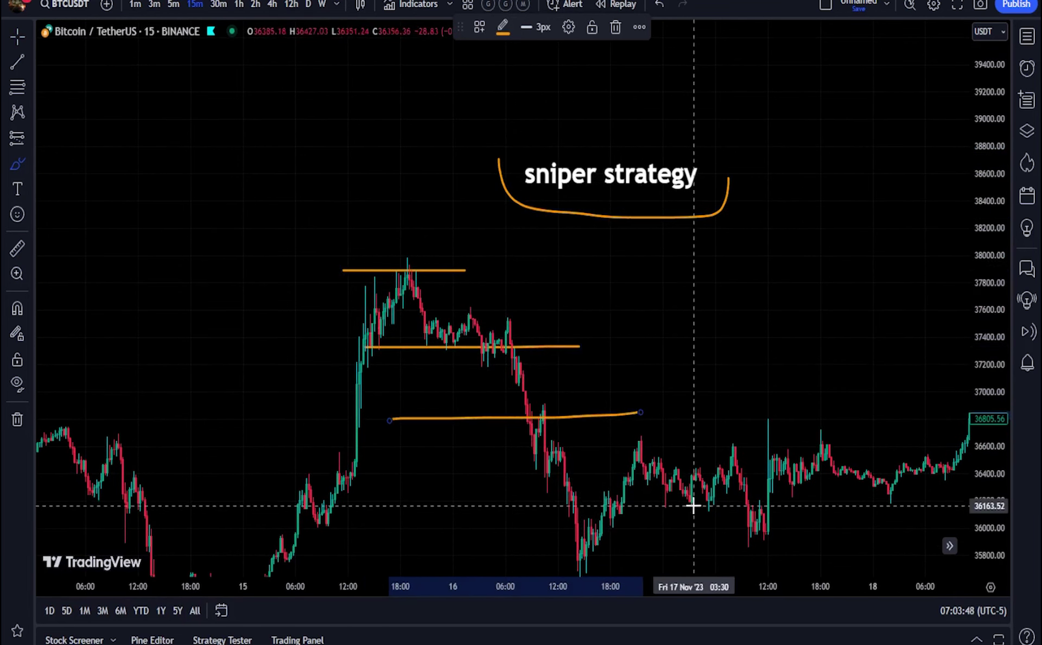
left_click_drag(691, 504, 464, 499)
left_click_drag(405, 242, 614, 490)
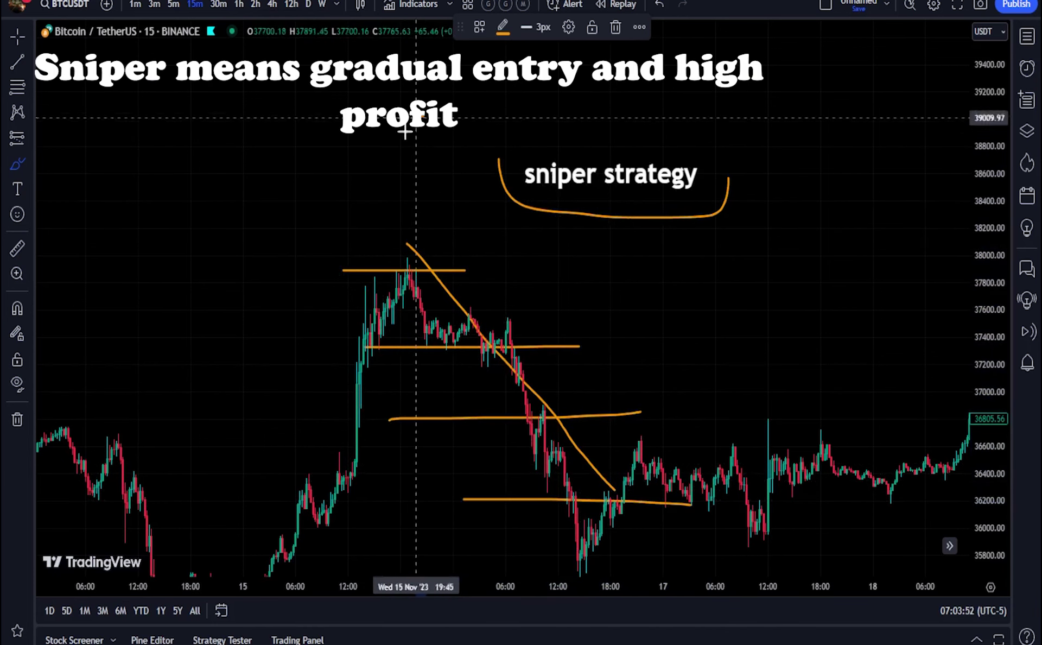
mouse_move(410, 125)
left_mouse_down()
mouse_move(460, 190)
mouse_move(439, 231)
mouse_move(667, 479)
left_mouse_up()
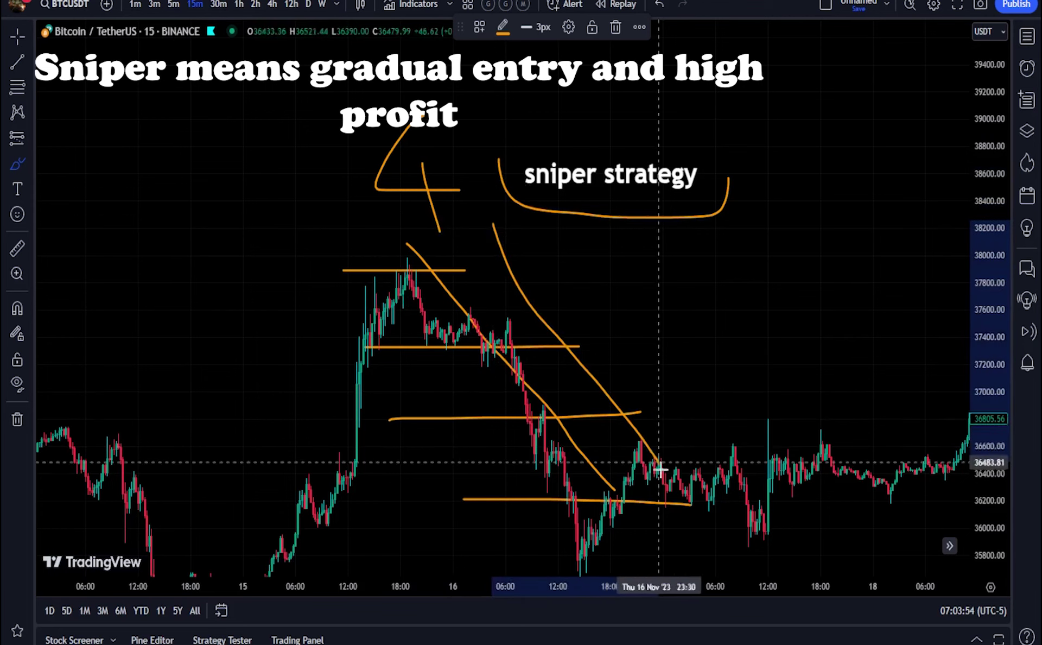
Remove all drawings and draw a descending trend line from the 15 Nov peak at 38023.27 to about 36250 on 17 Nov.
right_click(535, 347)
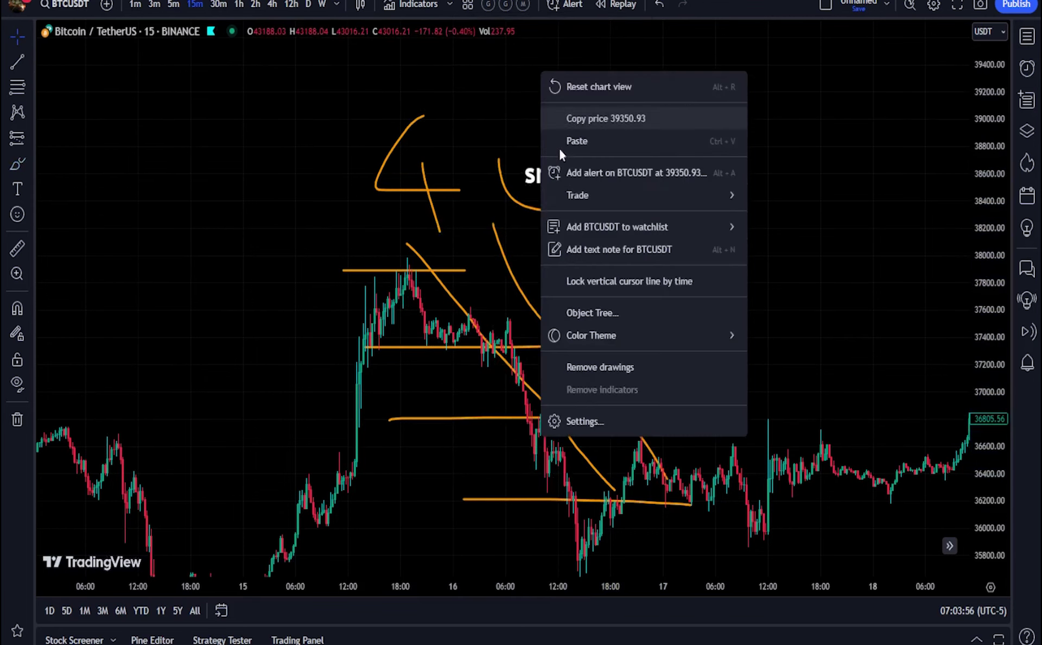
left_click(630, 357)
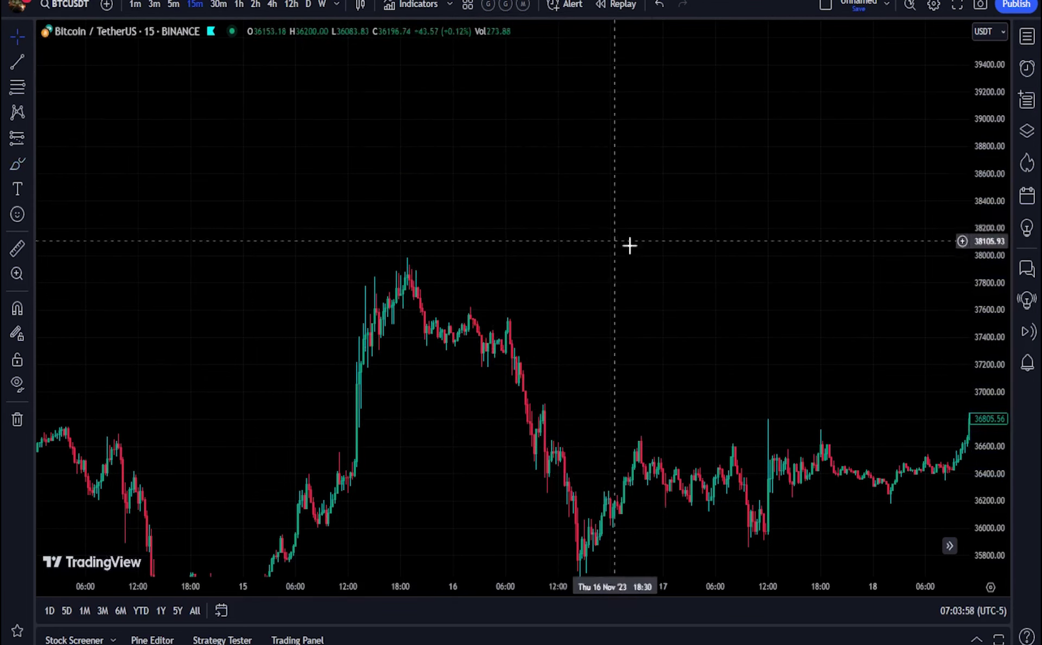
left_click_drag(629, 245, 274, 34)
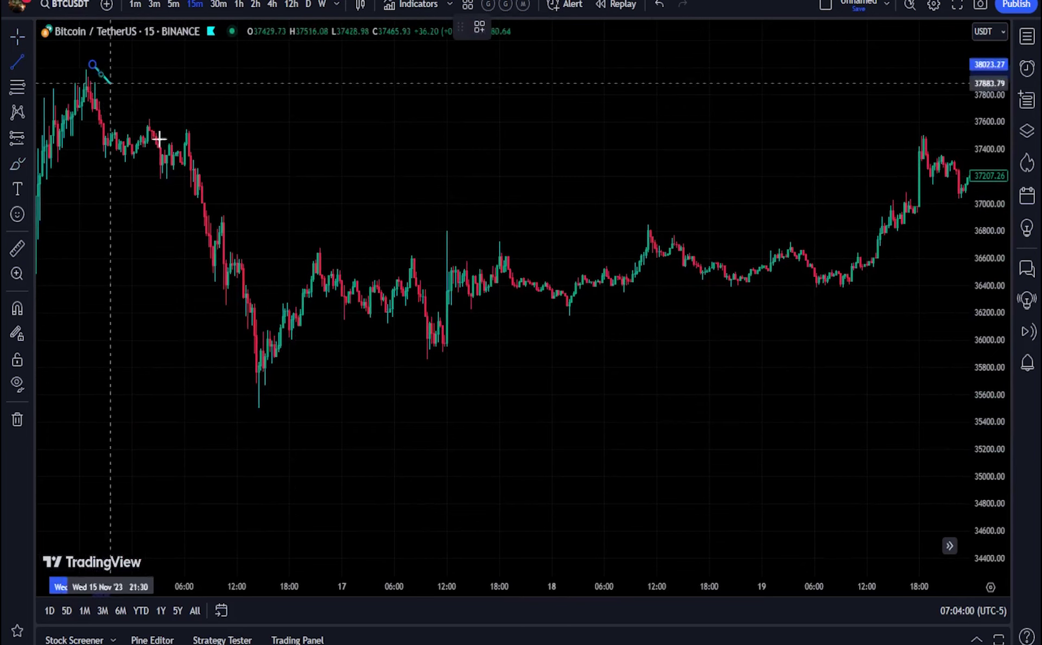
left_click(446, 304)
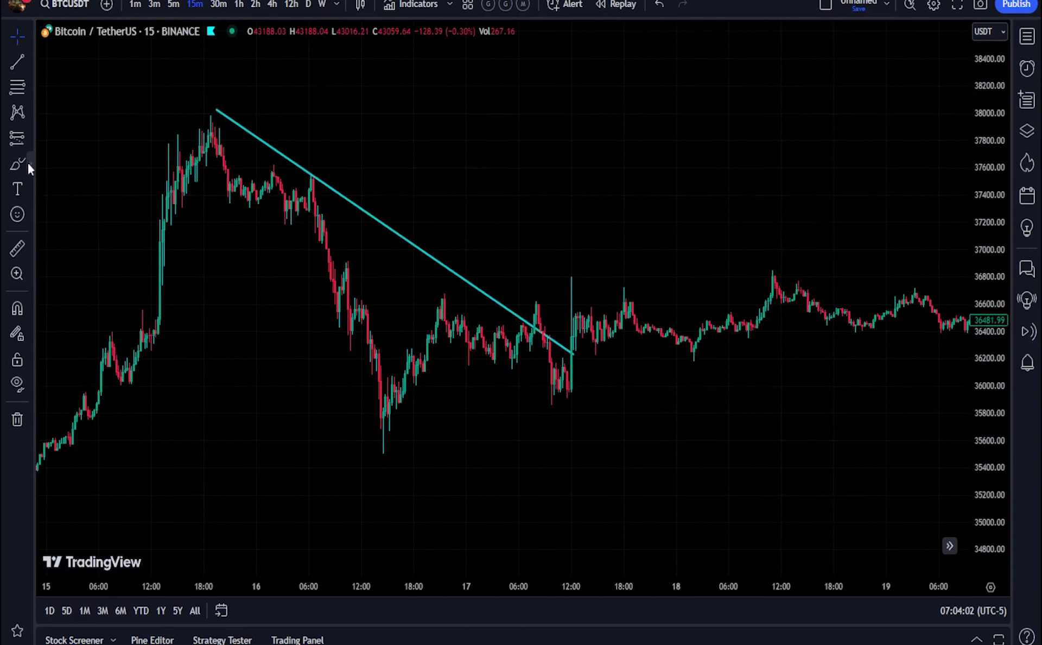
Circle the two price highs touching the trend line and brush a horizontal support line at about 36750.
left_click_drag(237, 138, 202, 128)
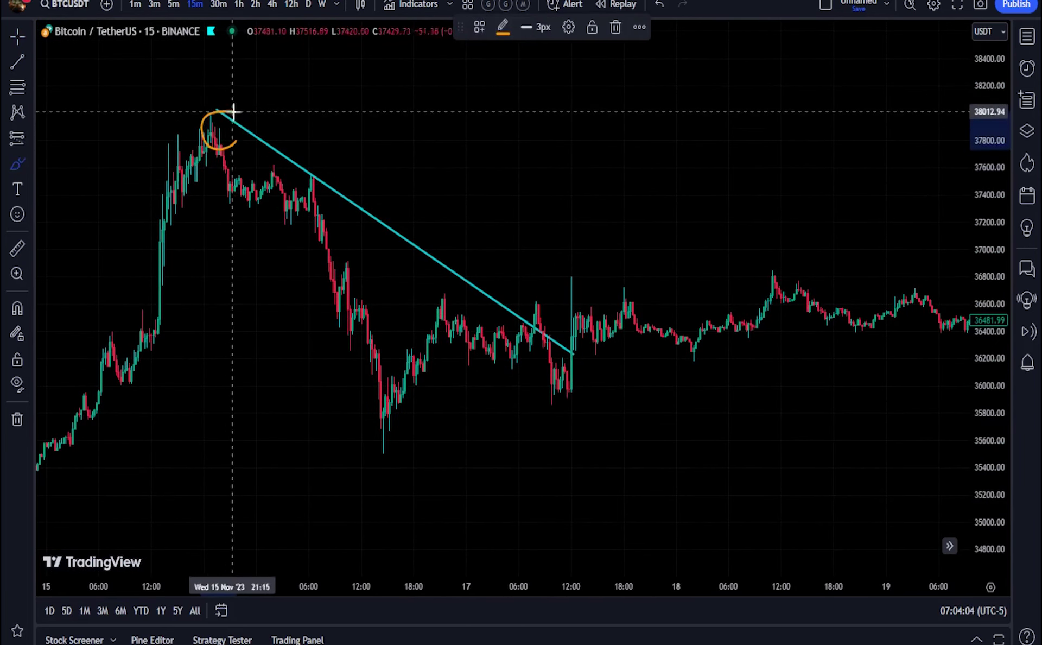
left_click_drag(339, 191, 325, 200)
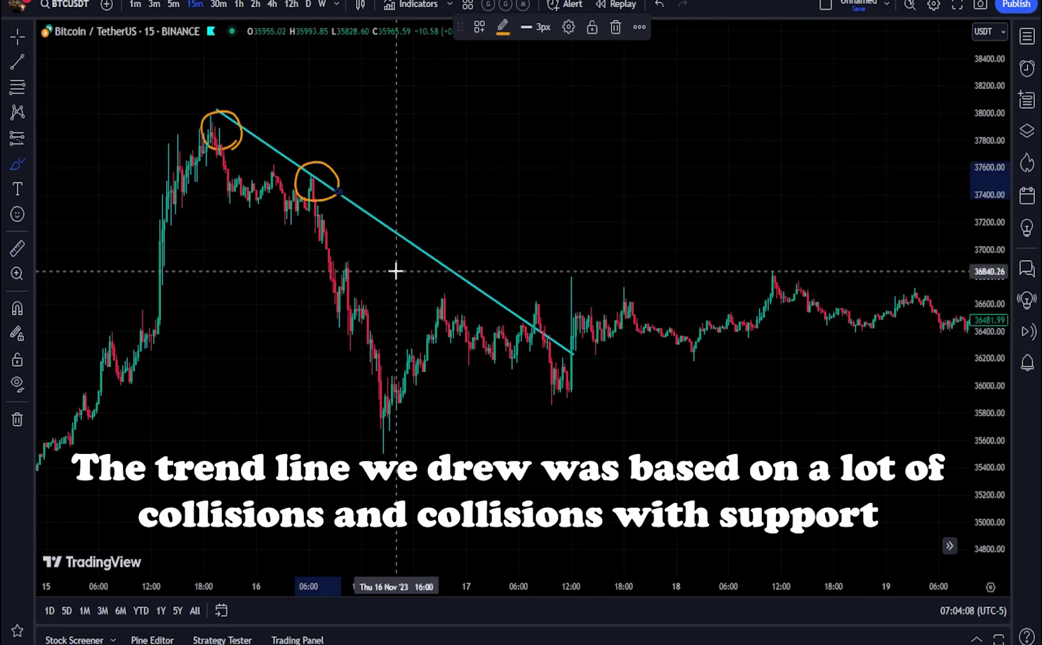
left_click_drag(486, 283, 90, 278)
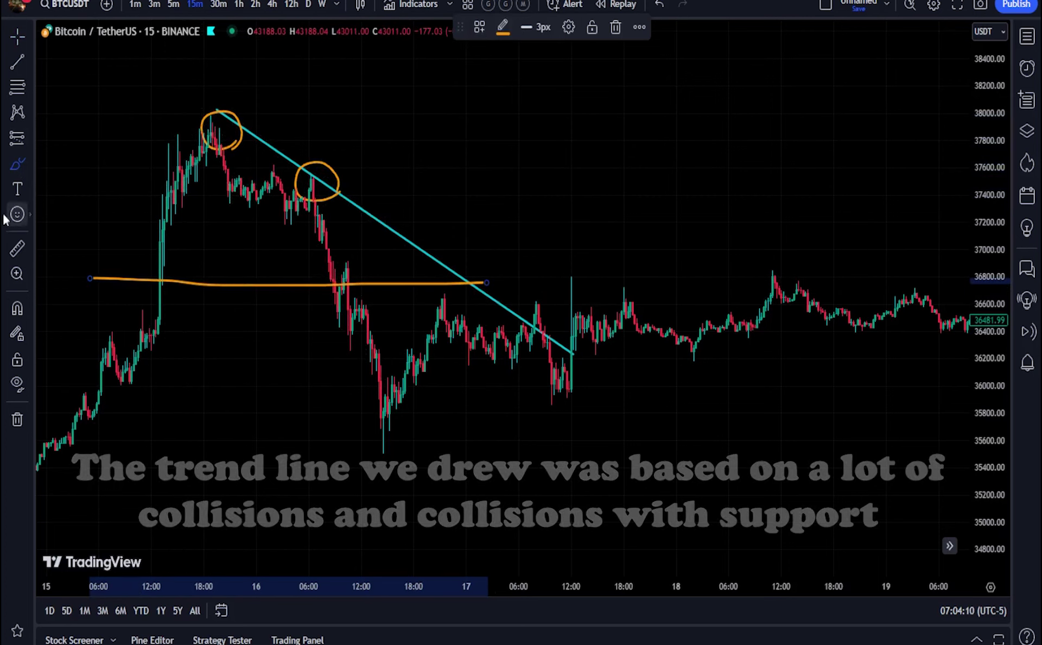
Place a short position at the second circled touch with entry 37393.02 and another below the support line, entry 36695.61 and target 35693.41.
left_click(24, 138)
left_click(328, 197)
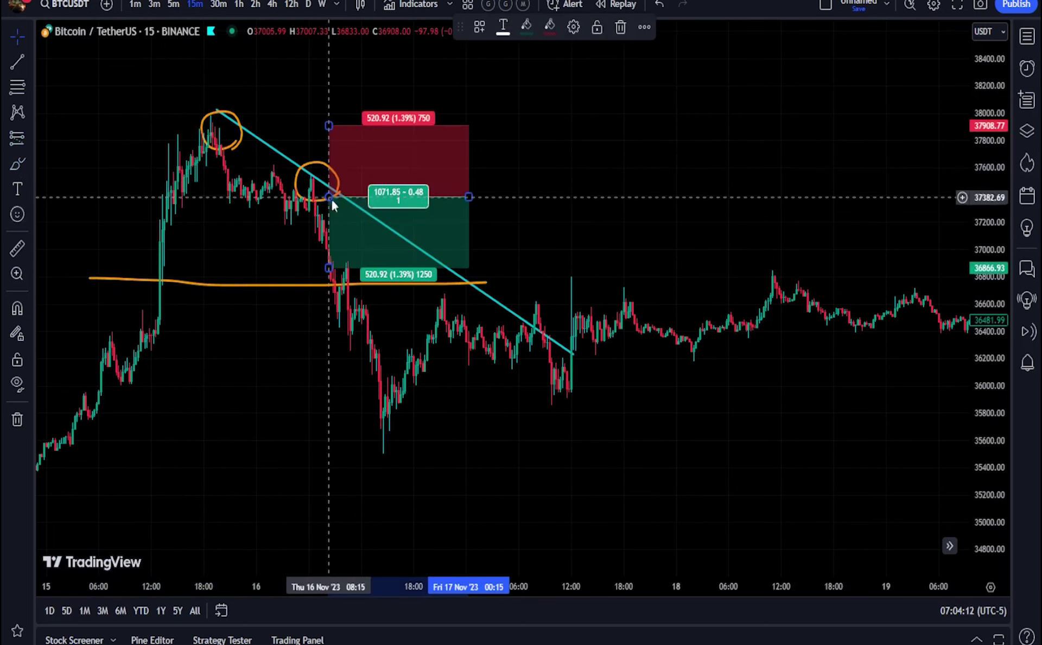
left_click_drag(328, 196, 309, 197)
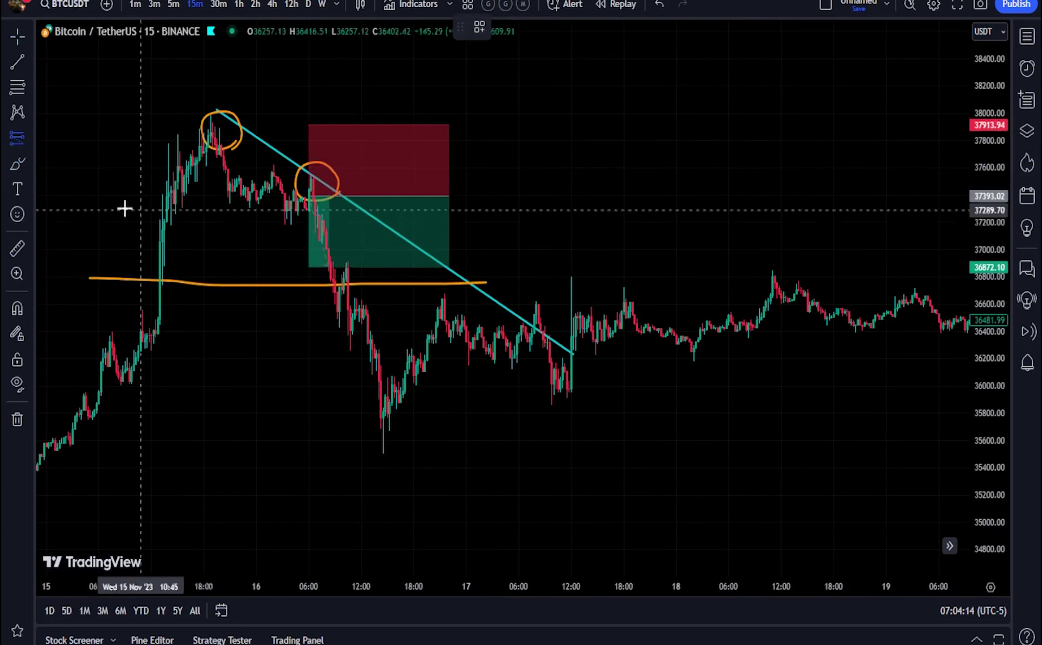
left_click(348, 298)
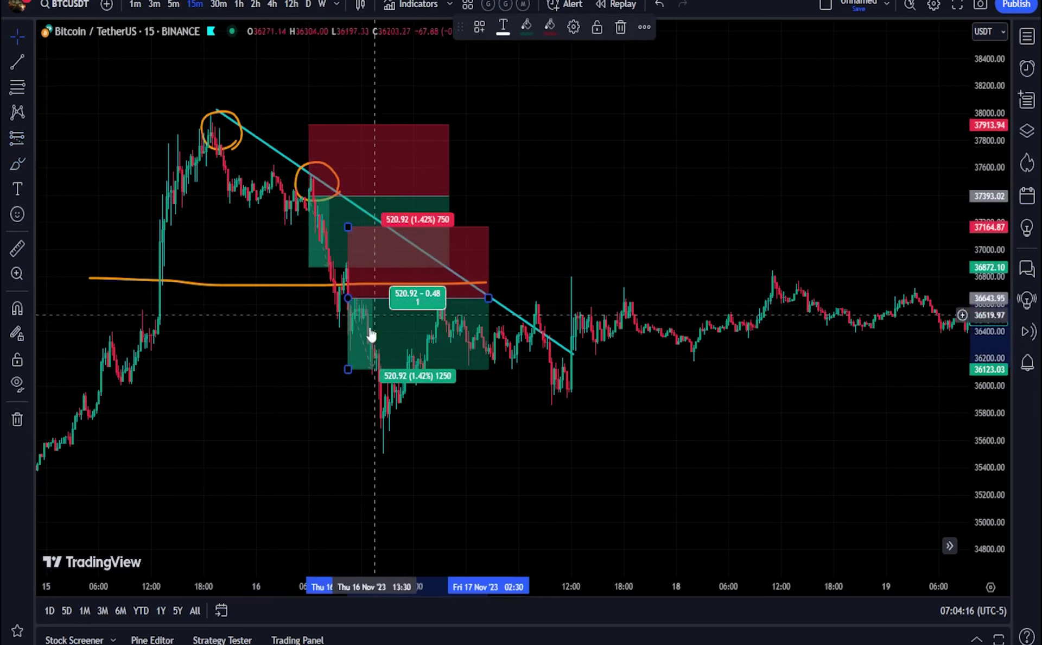
mouse_move(352, 367)
left_mouse_down()
mouse_move(350, 418)
mouse_move(368, 327)
mouse_move(346, 428)
left_mouse_up()
Place a short position at the first circled high with entry 37759.81 and extend its target to 37098.56.
left_click(16, 144)
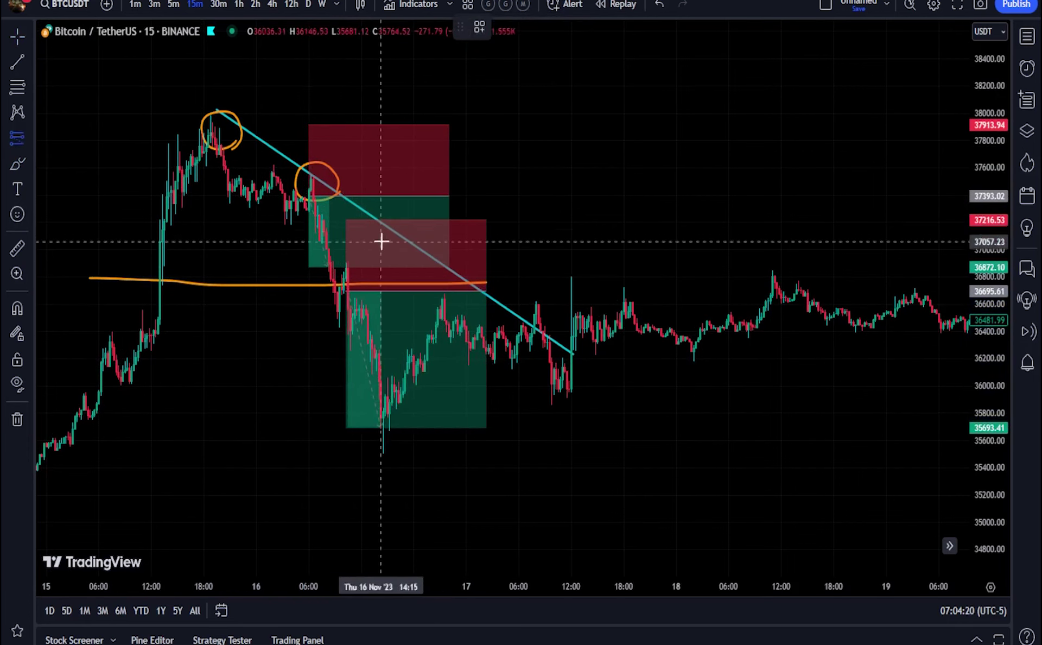
left_click(215, 146)
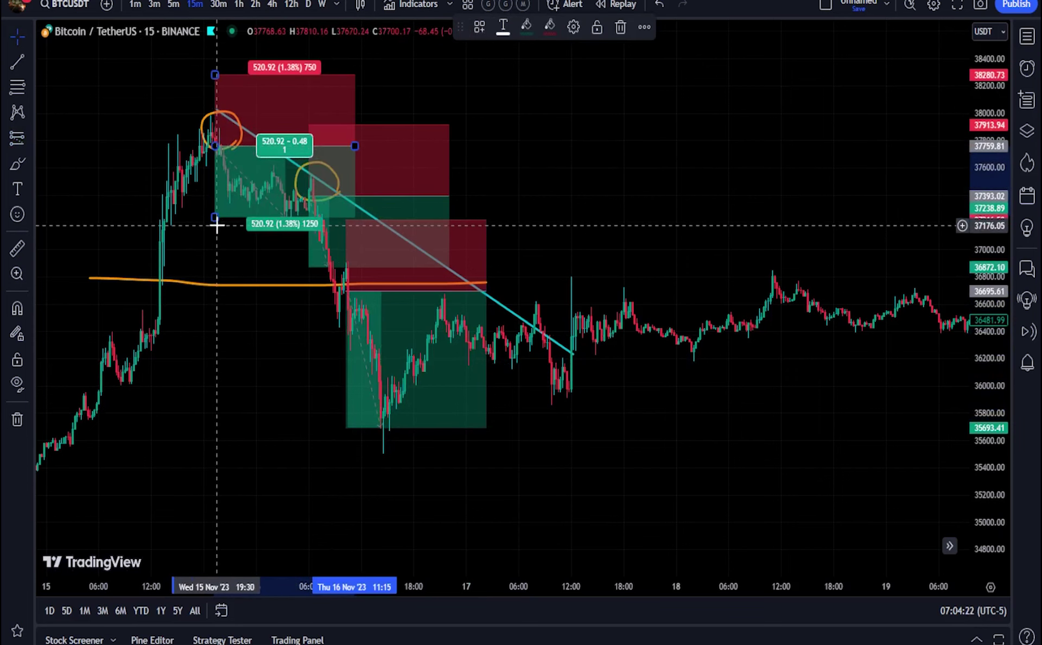
left_click_drag(215, 219, 215, 235)
Handwrite a 3 and a check mark with the brush in the empty area above the 18 Nov candles.
left_click_drag(726, 175, 574, 117)
scroll(573, 117, "down", 3)
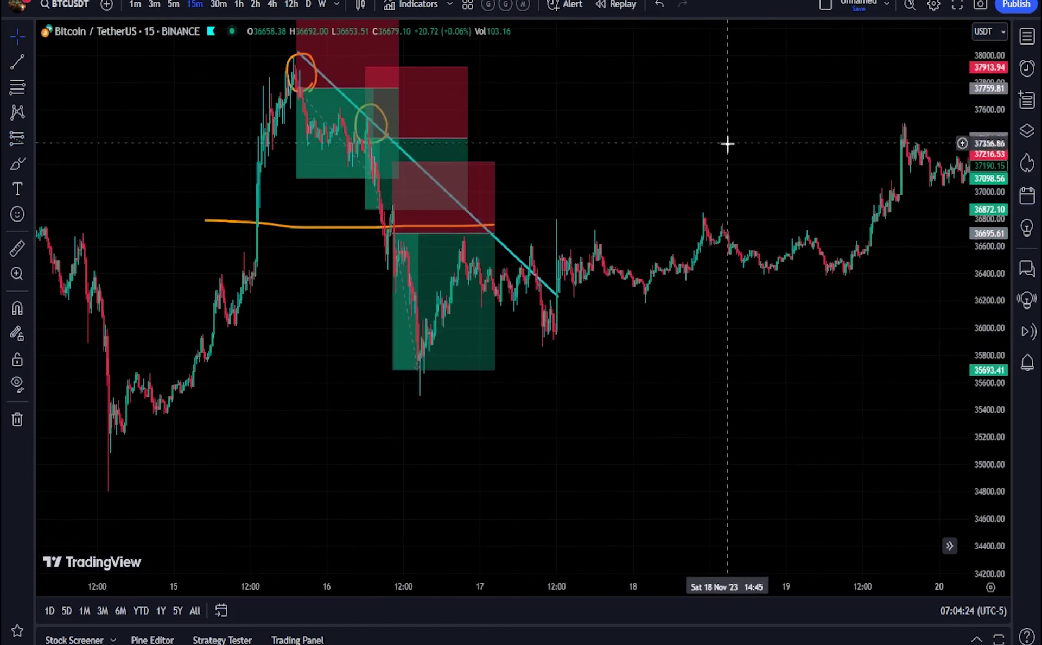
scroll(728, 144, "up", 5)
left_click_drag(692, 177, 676, 194)
scroll(676, 193, "up", 1)
left_click(18, 164)
left_click_drag(282, 142, 367, 143)
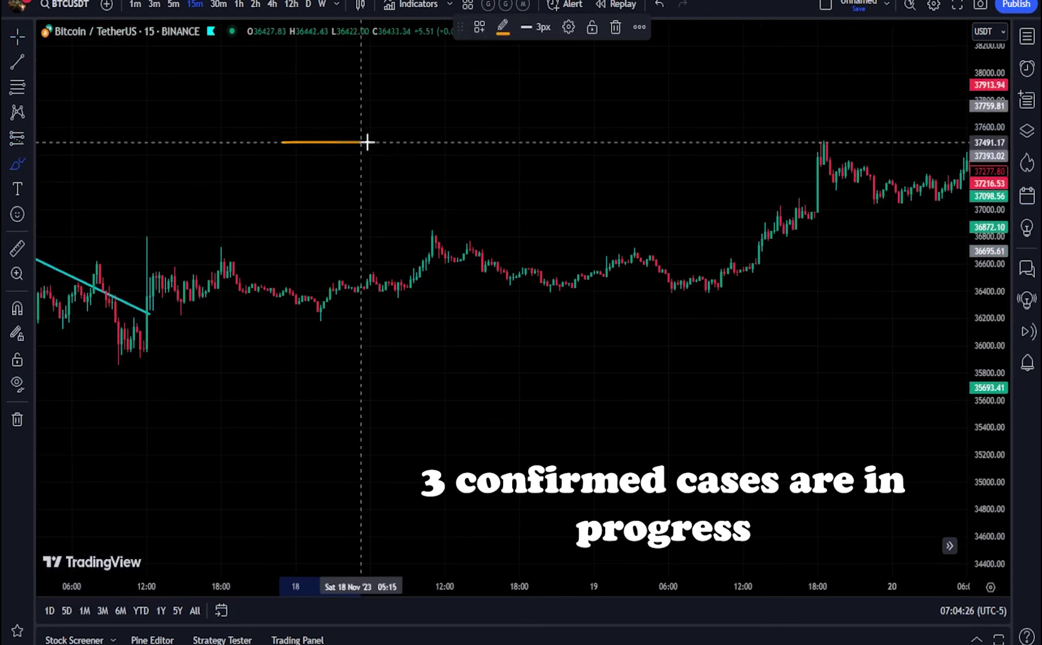
left_click_drag(399, 190, 317, 194)
left_click_drag(399, 137, 475, 90)
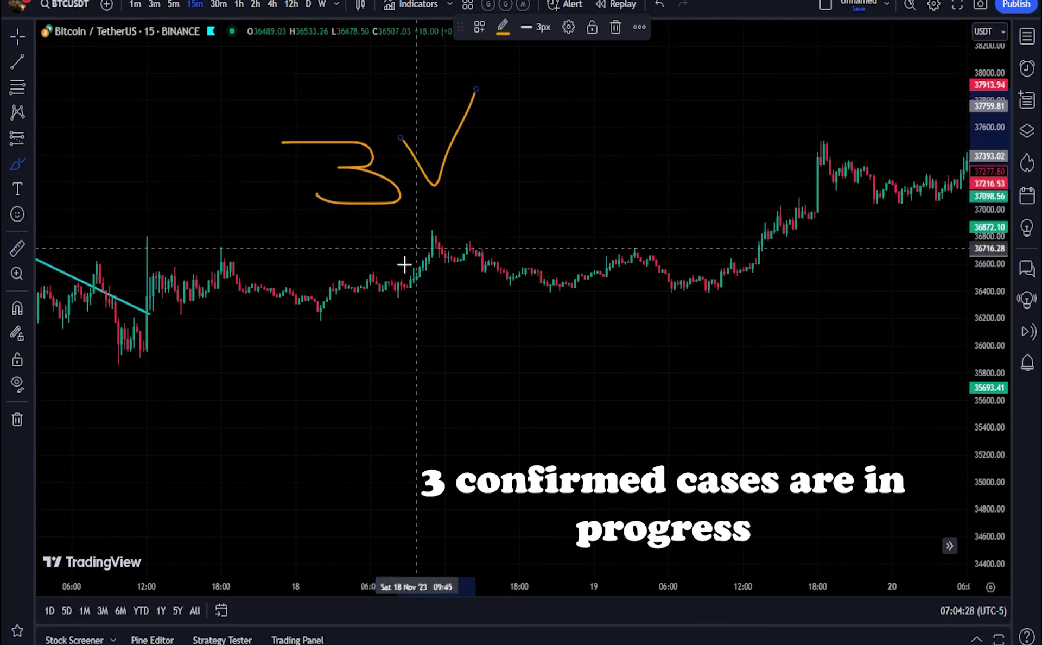
Remove all drawings and draw an ascending trend line from the 17 Nov low at 35858.72 to about 37346 on 22 Nov.
right_click(532, 155)
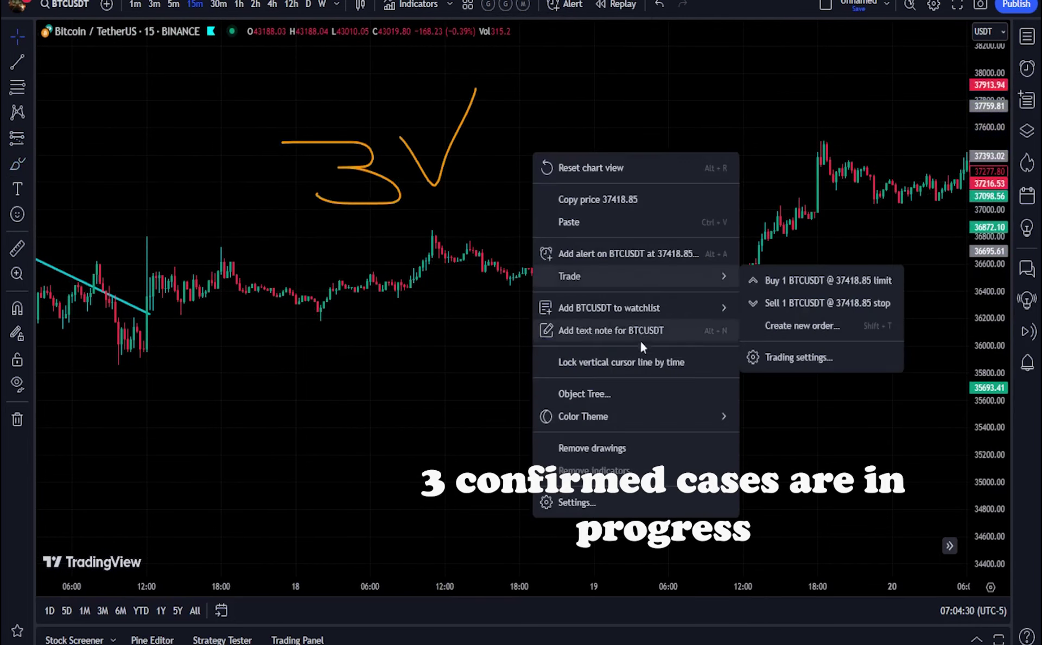
left_click(635, 445)
scroll(336, 171, "down", 3)
left_click_drag(569, 153, 258, 199)
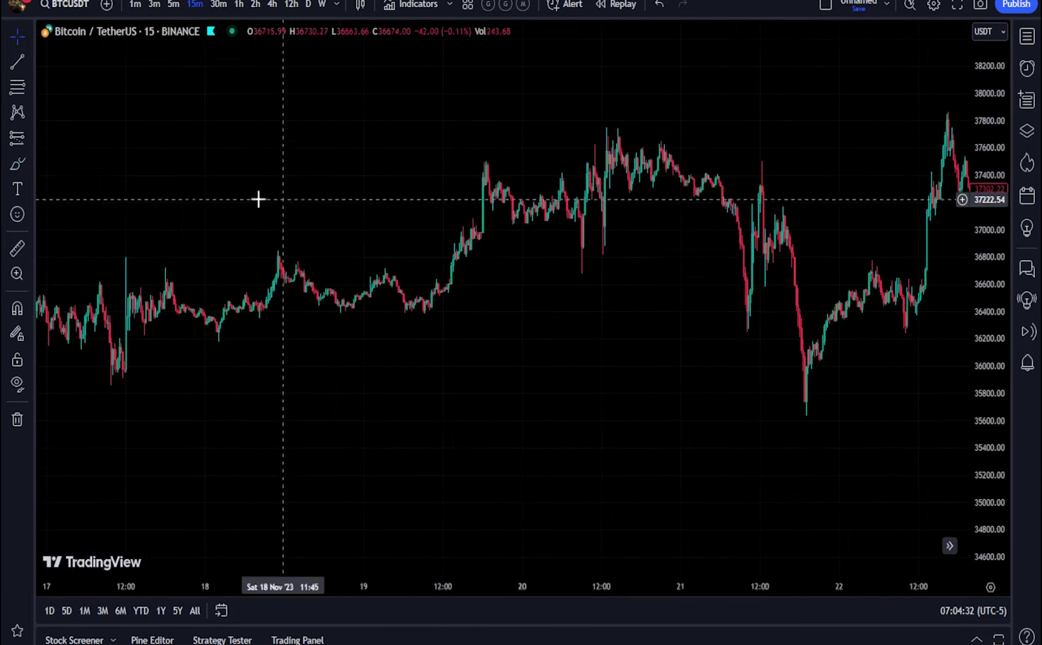
left_click(94, 409)
left_click(938, 181)
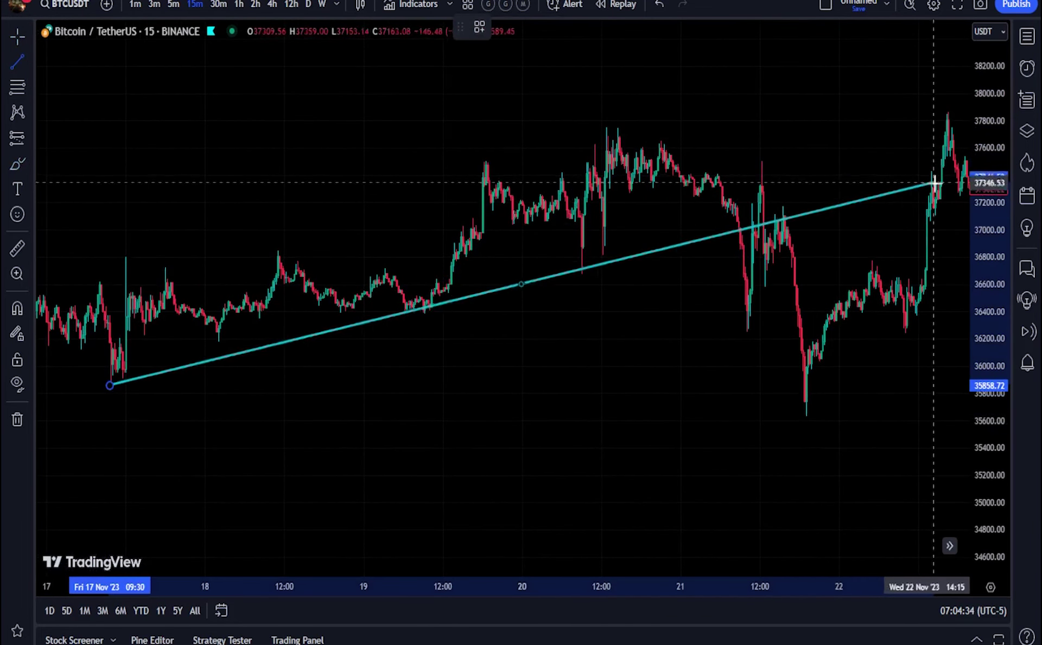
Brush a resistance line at about 37650, a circle around the 21 Nov spike, and a rising line from the 17 Nov high to 21 Nov.
scroll(149, 82, "up", 1)
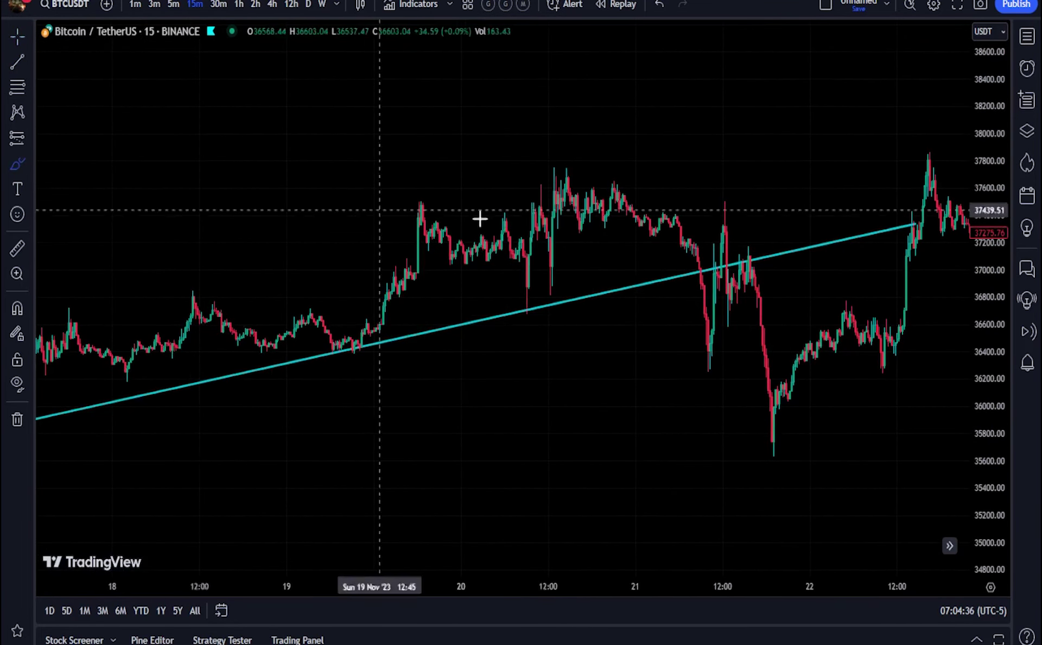
left_click_drag(715, 187, 411, 178)
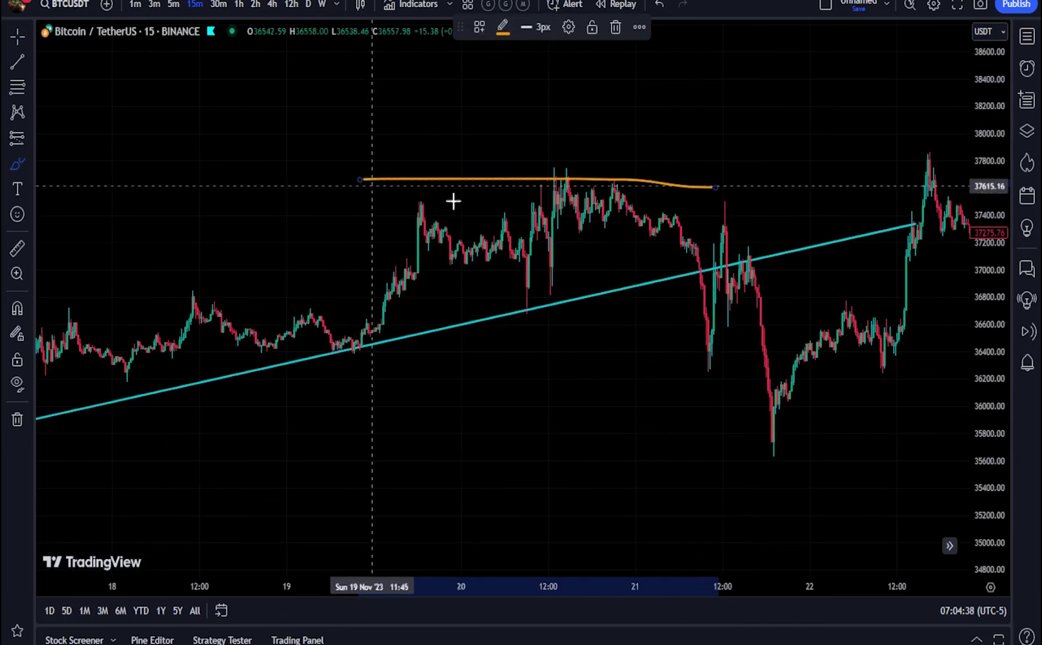
left_click_drag(739, 221, 738, 228)
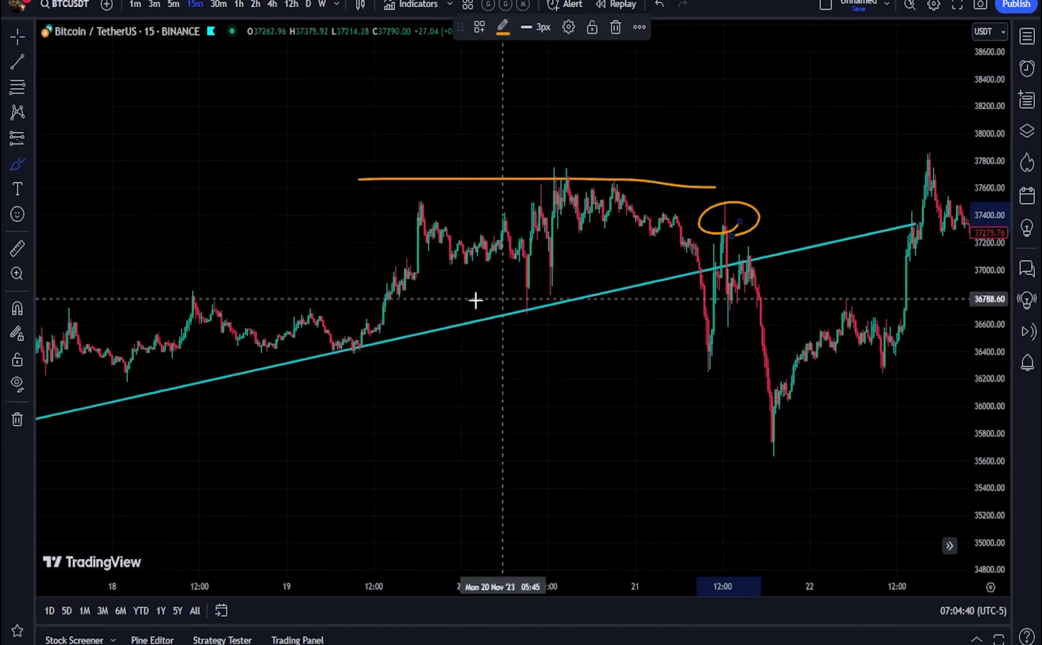
scroll(374, 270, "down", 1)
mouse_move(200, 310)
left_mouse_down()
mouse_move(524, 243)
mouse_move(737, 219)
left_mouse_up()
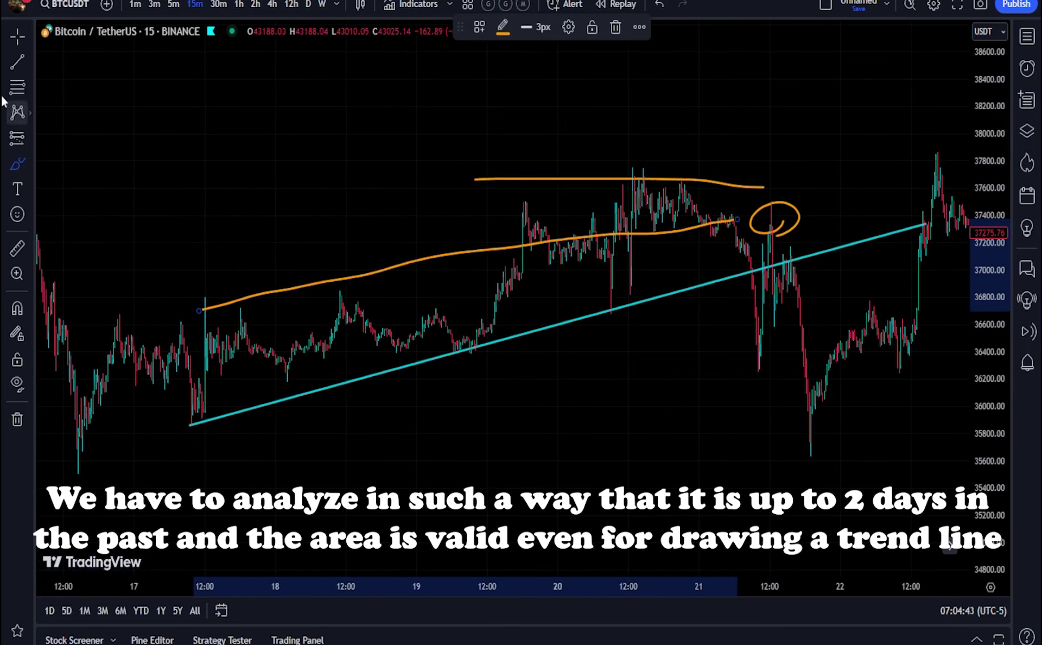
Circle the 18 Nov high near 36800 and brush a short line under the 19 Nov lows touching the trend line.
left_click(15, 38)
left_click_drag(274, 193, 437, 196)
scroll(433, 114, "up", 1)
scroll(567, 400, "up", 10)
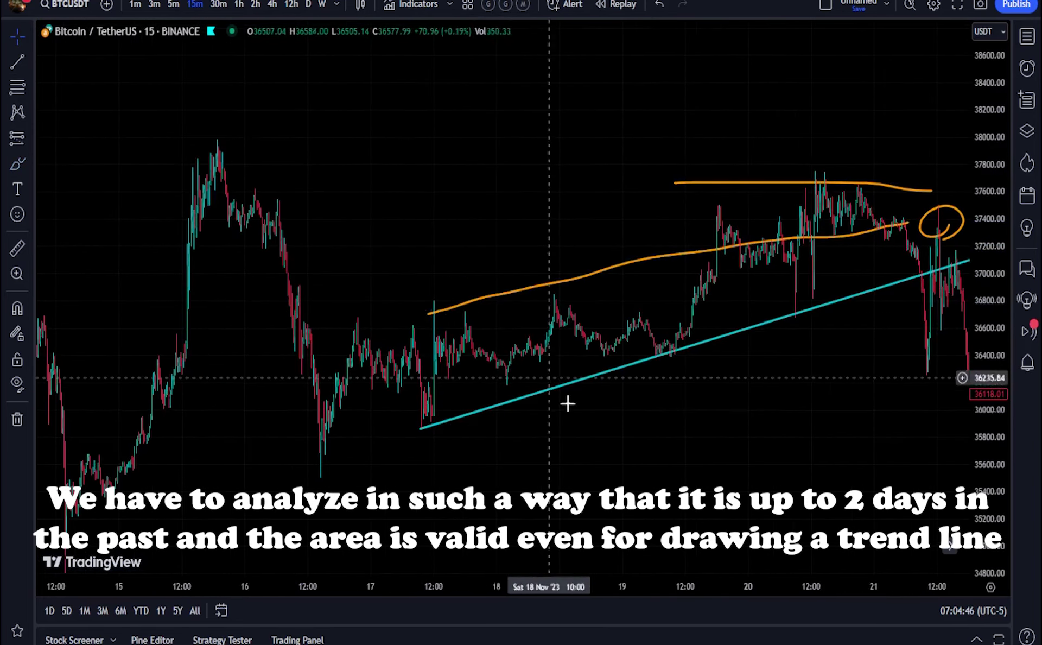
left_click(17, 164)
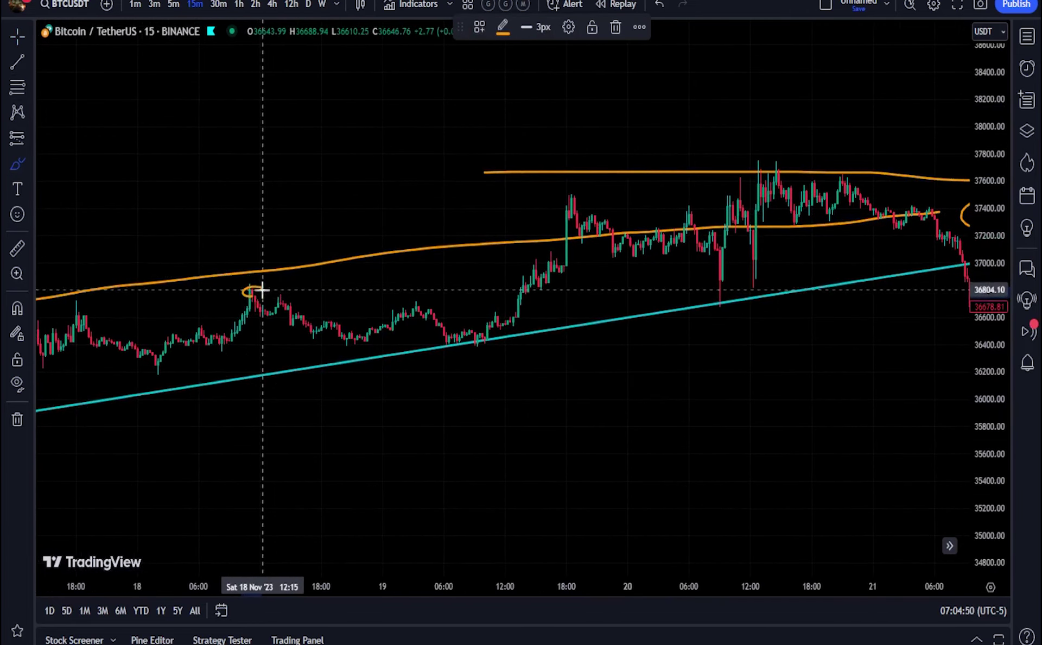
left_click_drag(399, 347, 519, 341)
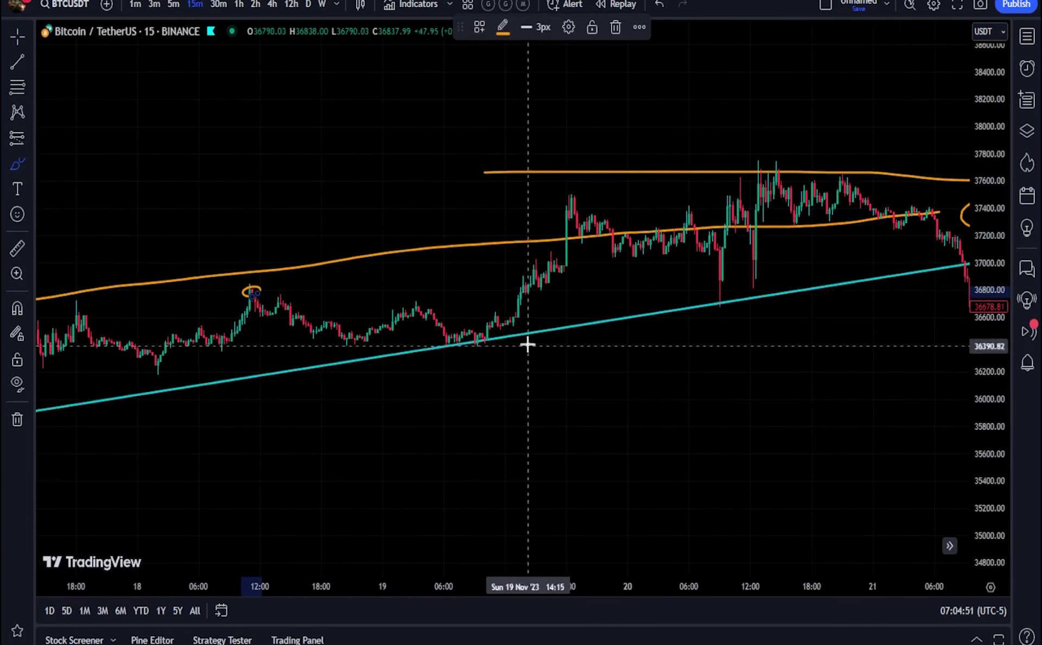
Place a long position at the 19 Nov trend line touch with entry 36478.64, stop 36323.66 and target about 37207.
left_click(27, 145)
left_click(55, 155)
left_click(472, 334)
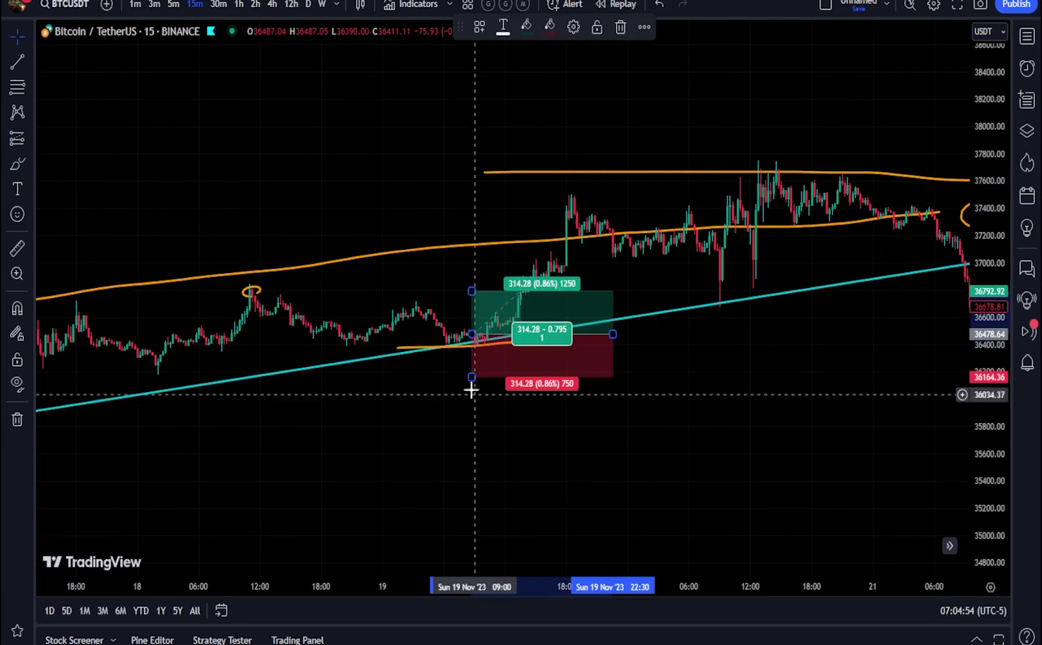
left_click_drag(472, 376, 471, 355)
left_click_drag(472, 291, 481, 235)
scroll(481, 235, "down", 4)
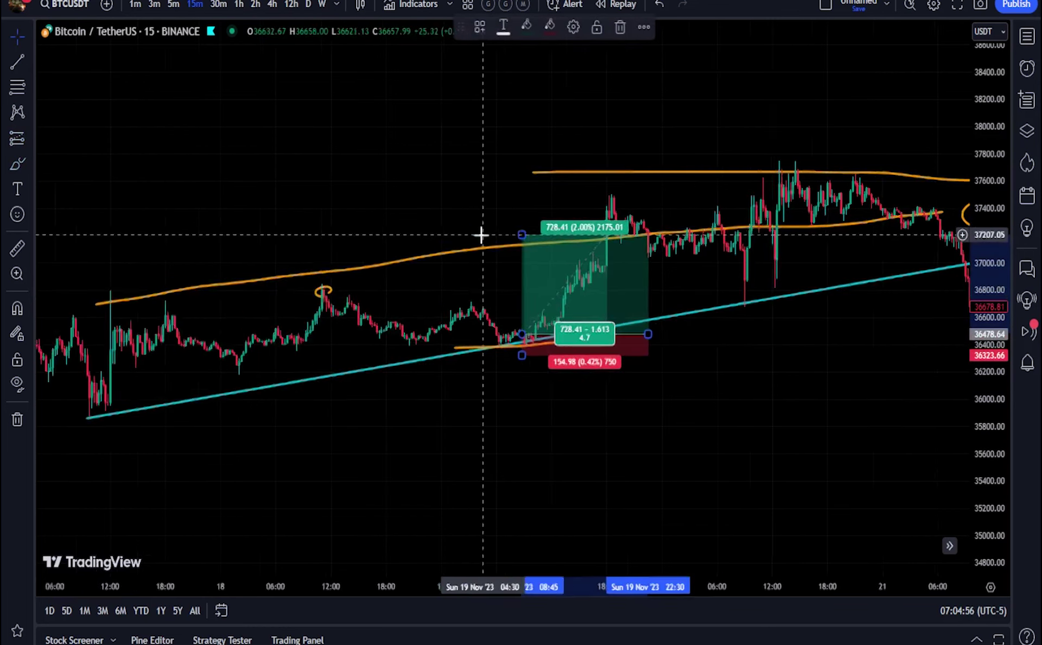
Brush a horizontal level at about 36800 from the circled 18 Nov high and place a long position just above it on 20 Nov.
left_click(18, 163)
left_click_drag(512, 297, 860, 285)
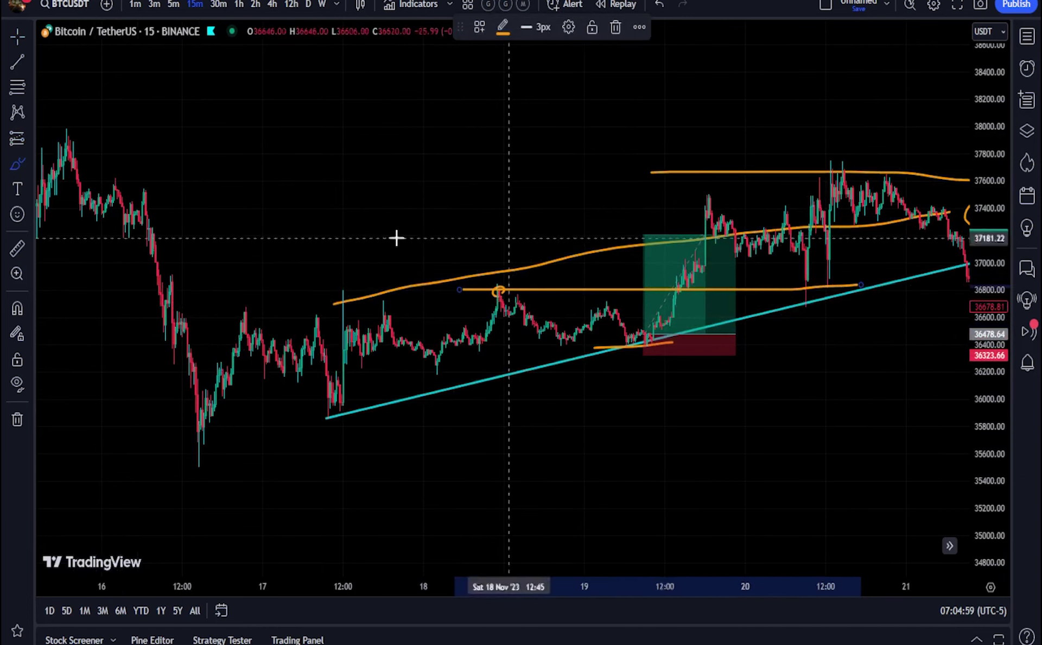
left_click(16, 139)
left_click(820, 277)
left_click_drag(823, 351, 816, 266)
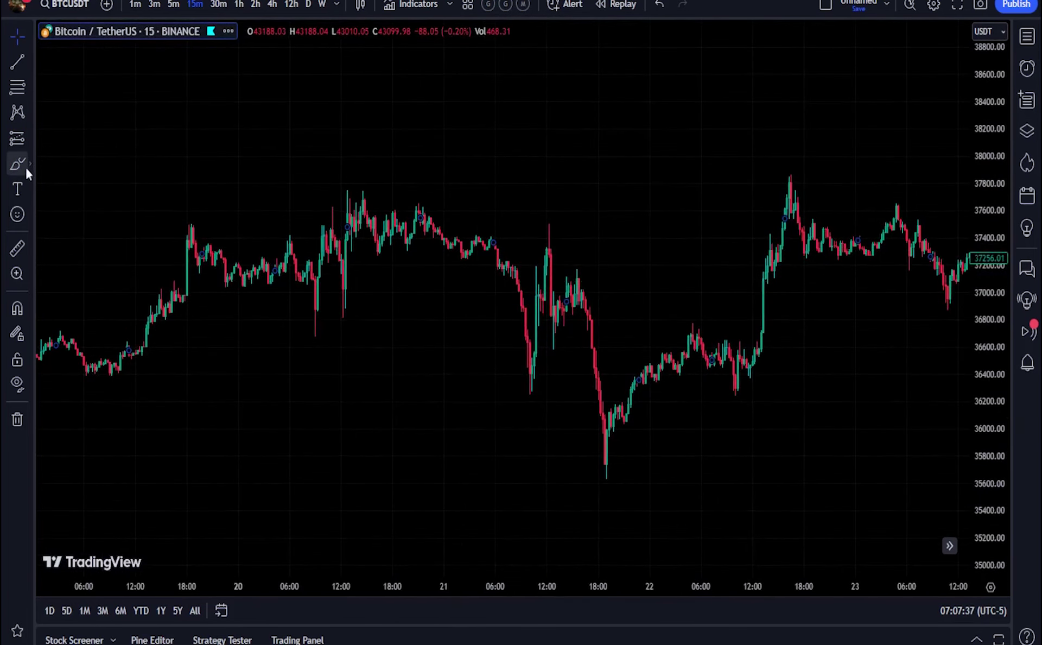
Draw a large rising arrow marker above the uptrend, from about 37083 on 18 Nov to about 38519 on 20 Nov.
left_click(30, 165)
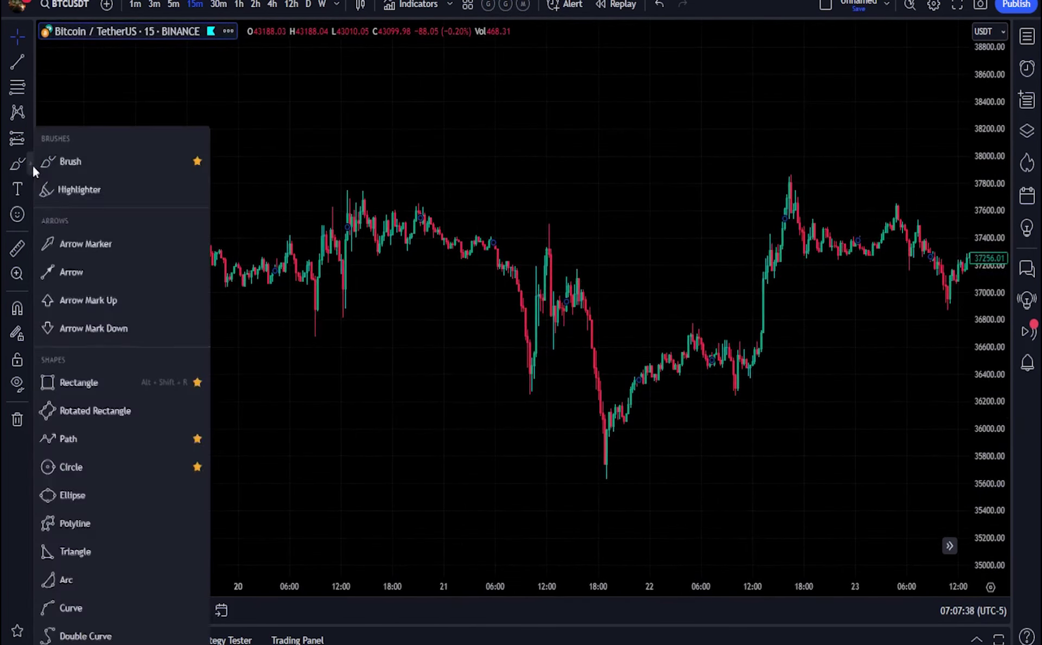
left_click(79, 267)
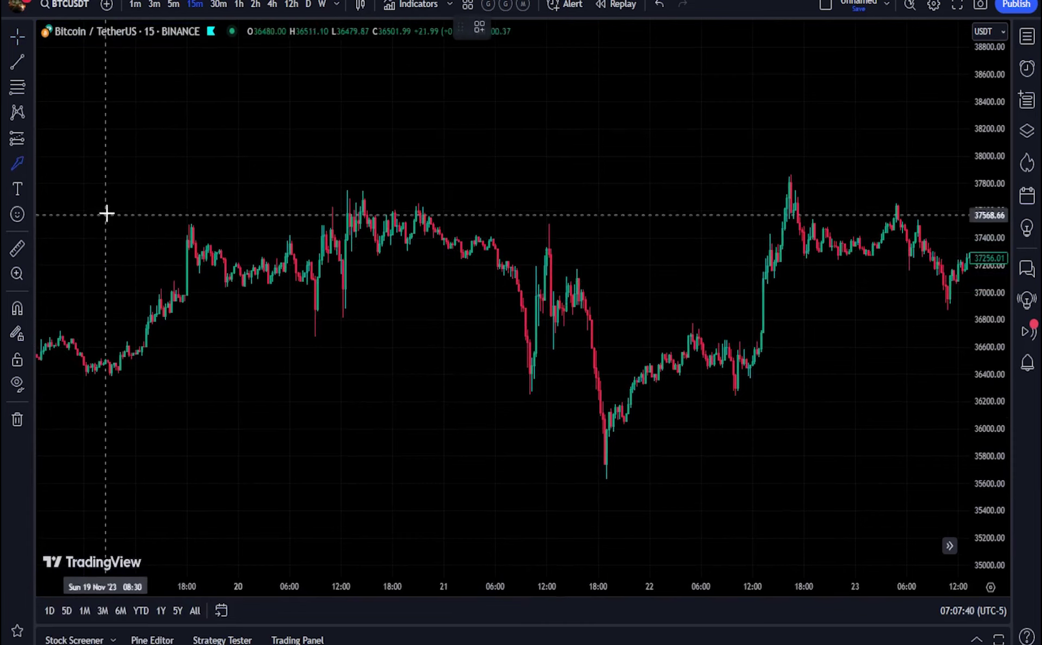
mouse_move(97, 261)
left_mouse_down()
mouse_move(458, 93)
mouse_move(458, 61)
left_mouse_up()
scroll(575, 366, "down", 3)
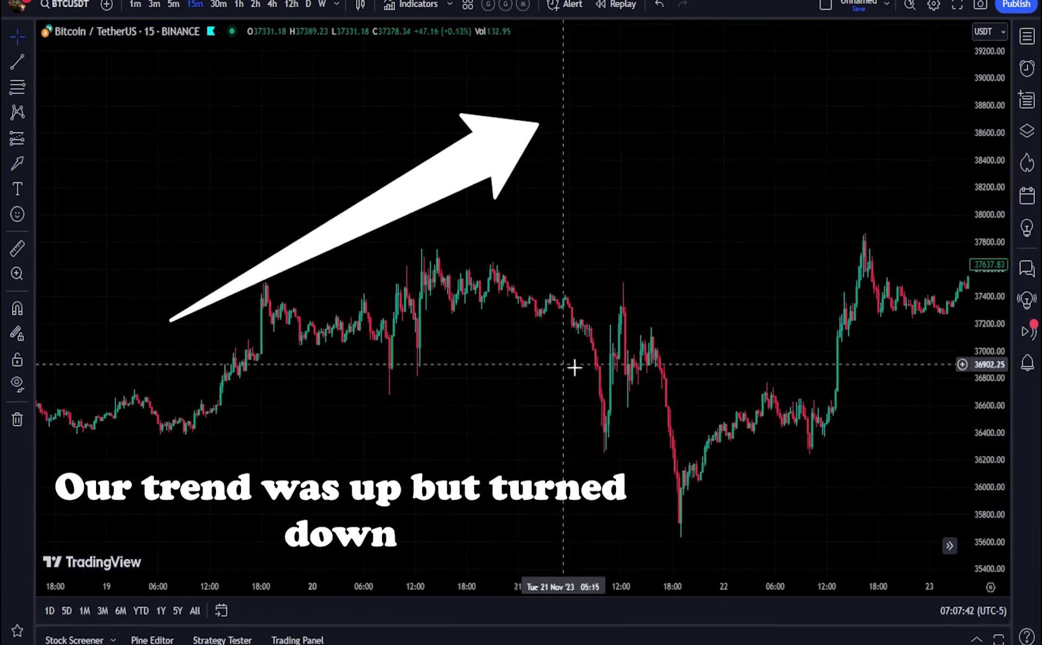
left_click_drag(524, 202, 382, 221)
Add the Volume-Supported Linear Regression Trend indicator to the chart and clear the indicator search.
left_click(411, 5)
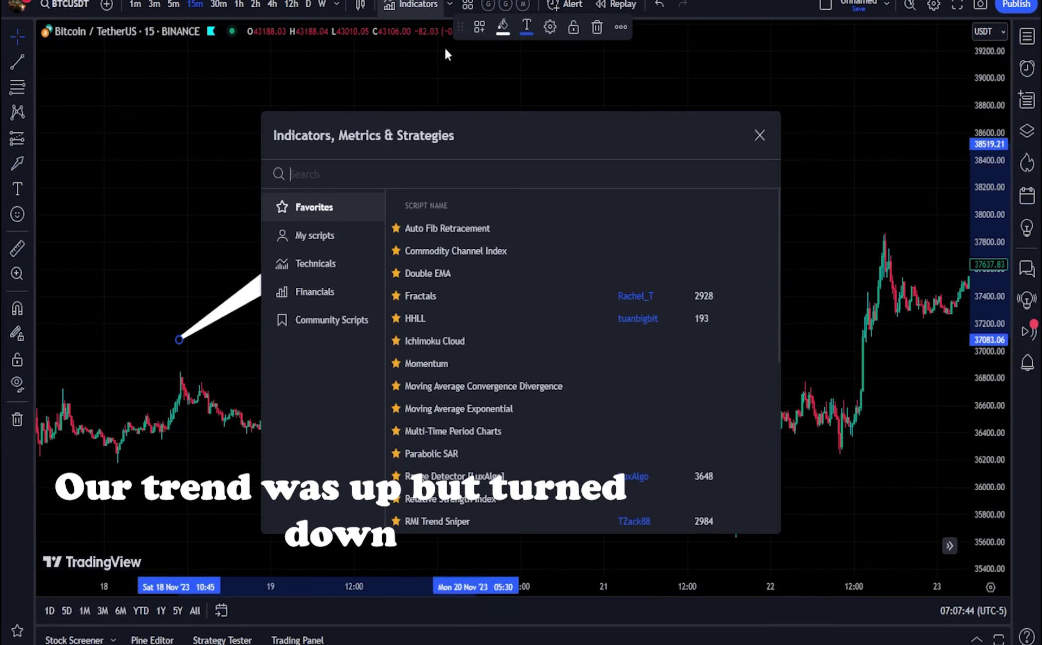
type("v")
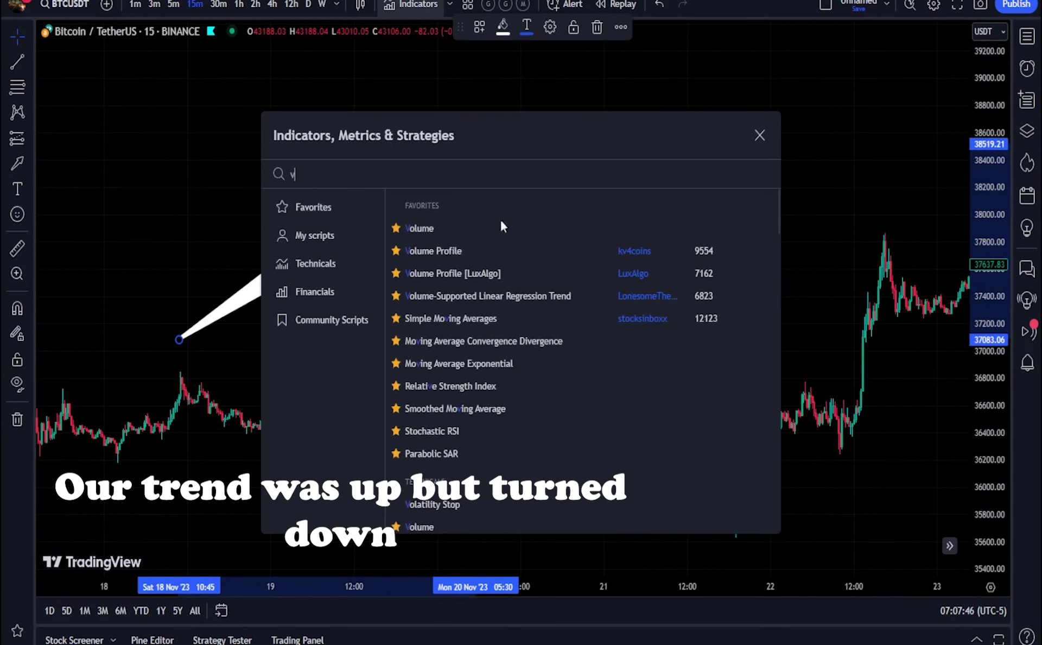
left_click(545, 296)
key("BackSpace")
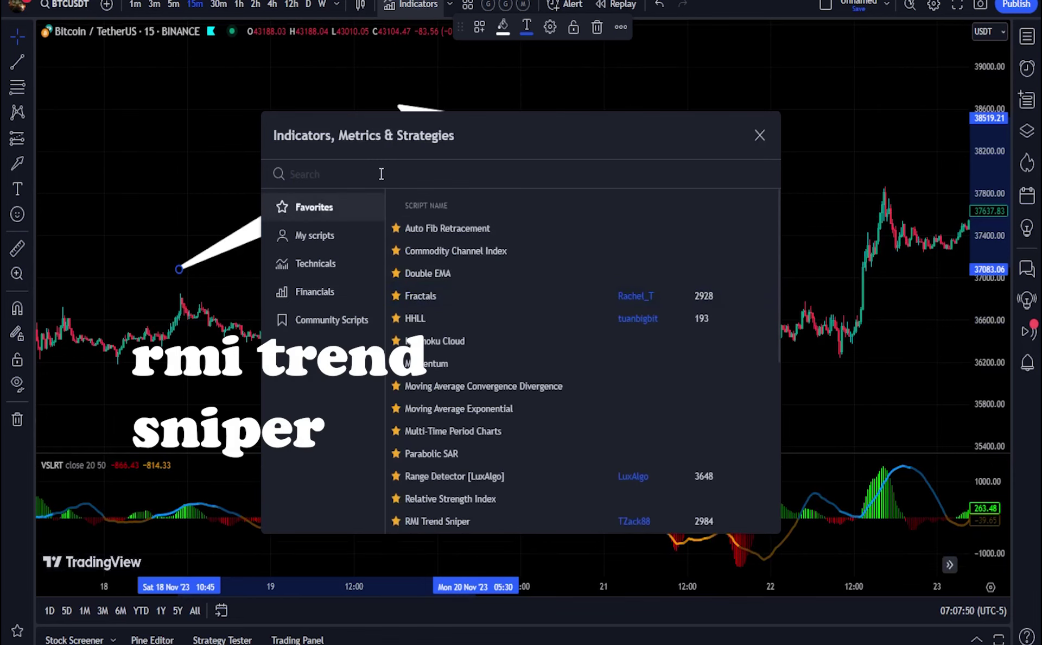
Search the indicators for rmi and add RMI Trend Sniper to the chart.
type("rmi")
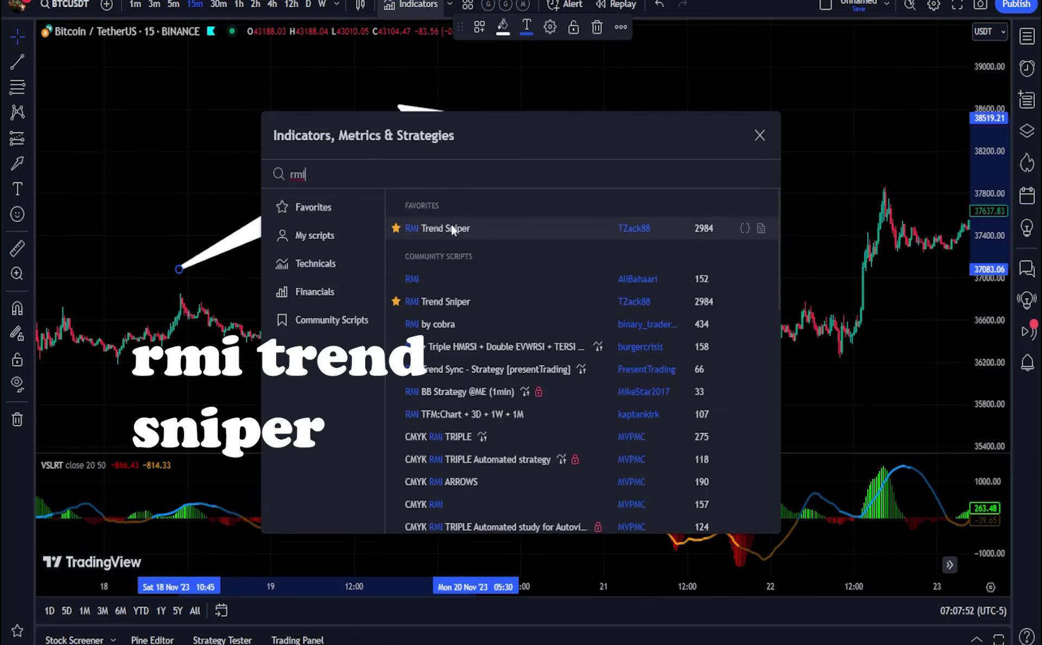
left_click(491, 228)
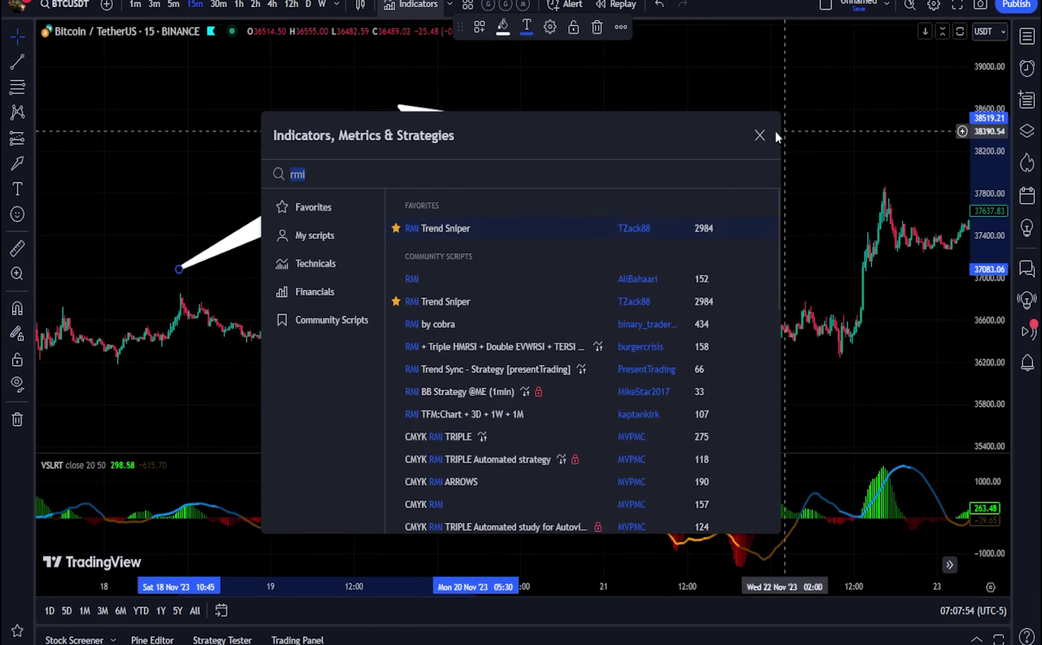
left_click(760, 135)
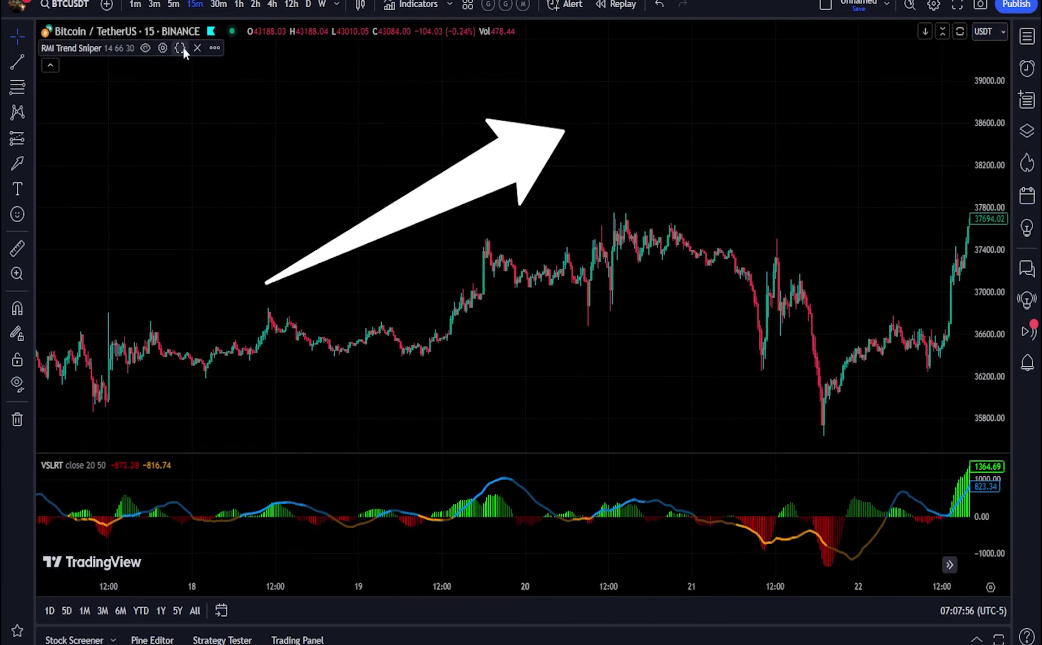
Set the RMI Length of the RMI Trend Sniper indicator to 11.
left_click(162, 47)
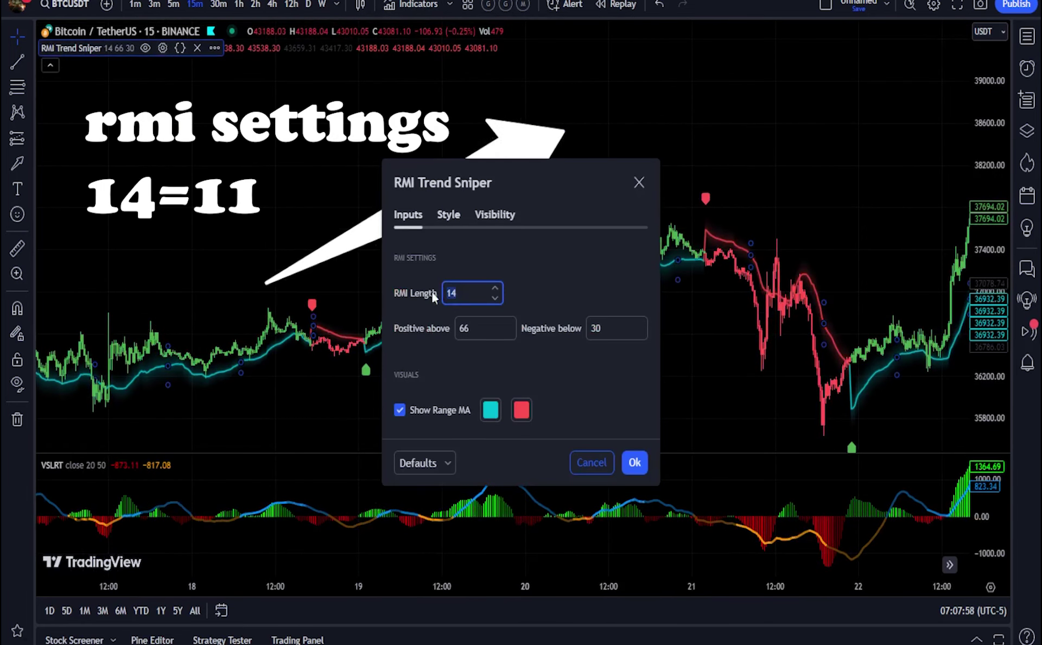
type("11")
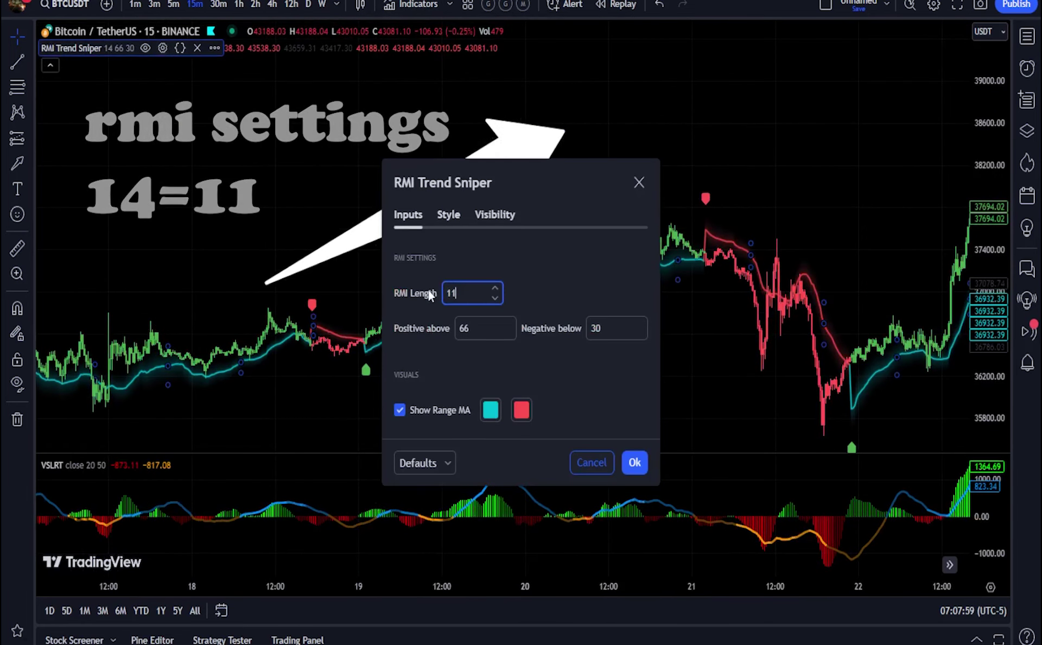
left_click(635, 463)
Set the VSLRT indicator's Short Term Length to 15 and Long Term Length to 45.
left_click(134, 465)
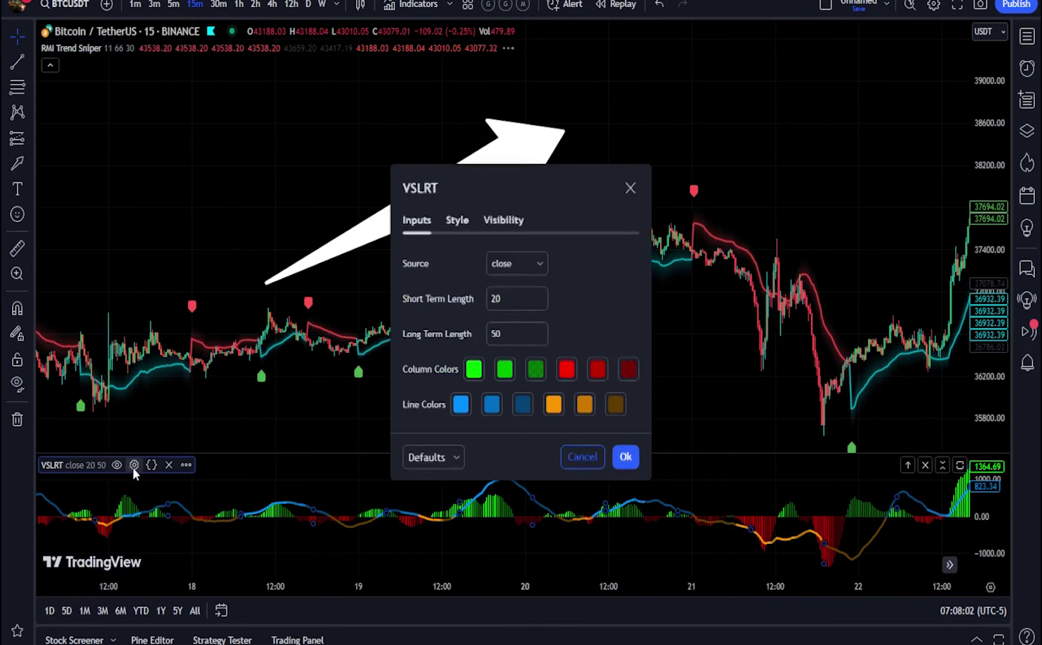
left_click(505, 303)
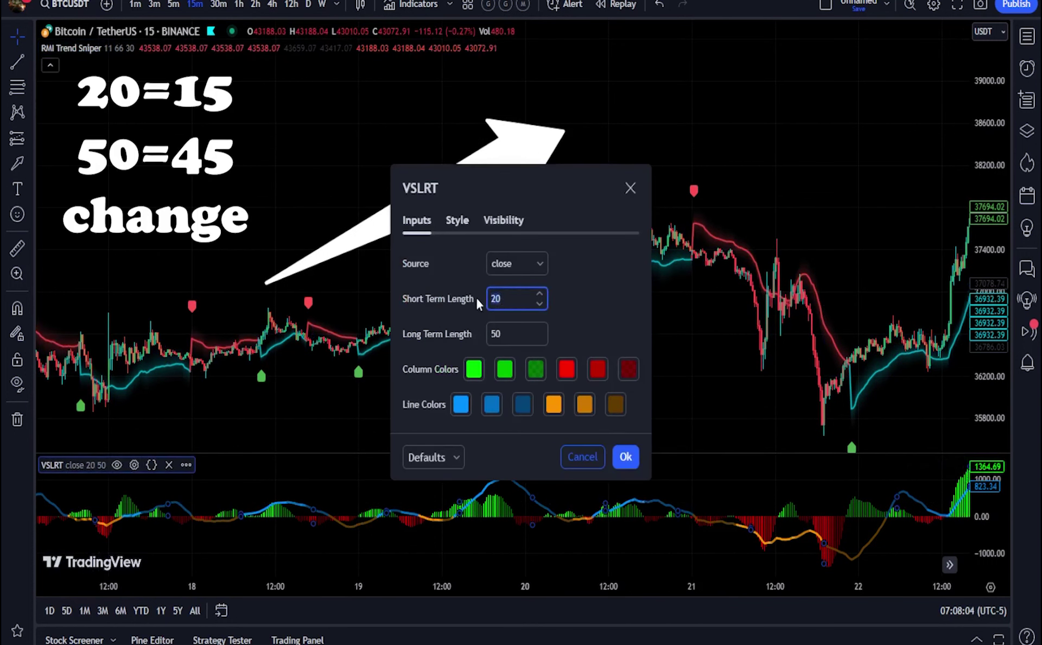
key("Tab")
type("45")
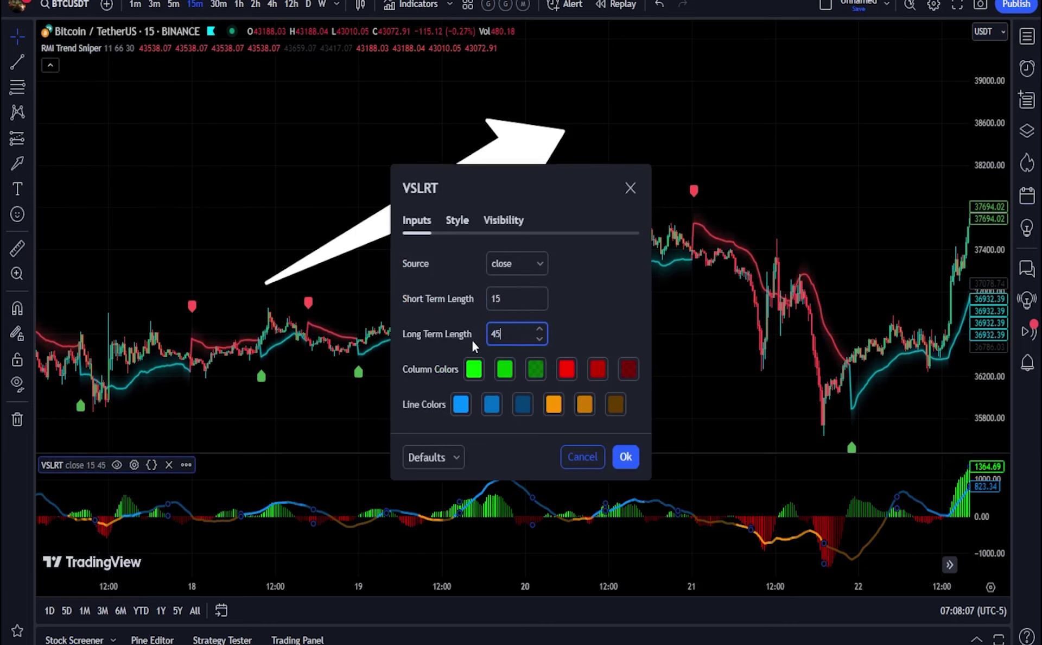
left_click(634, 457)
Delete the large white arrow marker from the chart.
scroll(619, 395, "up", 3)
left_click(269, 175)
key("Delete")
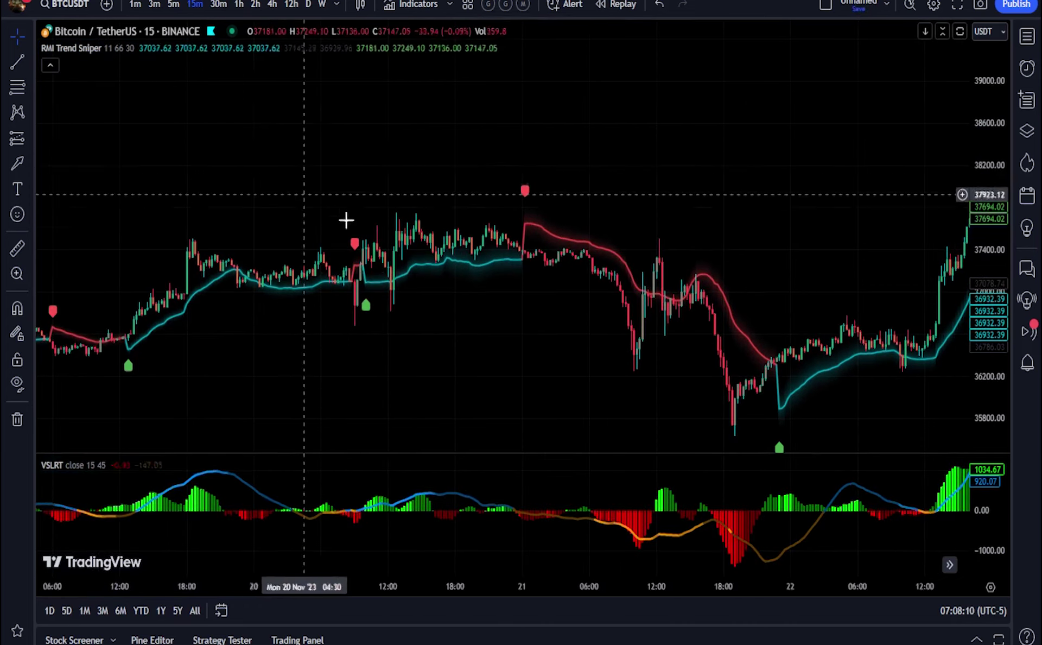
Draw a rectangle zone between about 37068 and 37222 from 22 Nov 13:30 to 1 Dec 16:30.
scroll(133, 225, "down", 5)
left_click(30, 162)
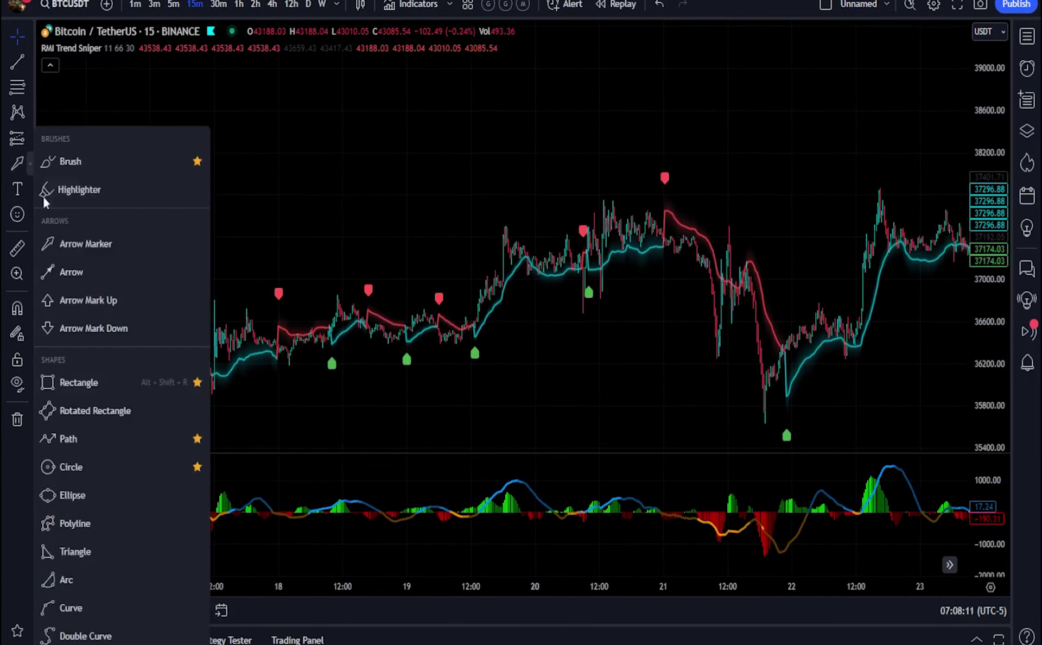
left_click(103, 377)
scroll(340, 342, "down", 5)
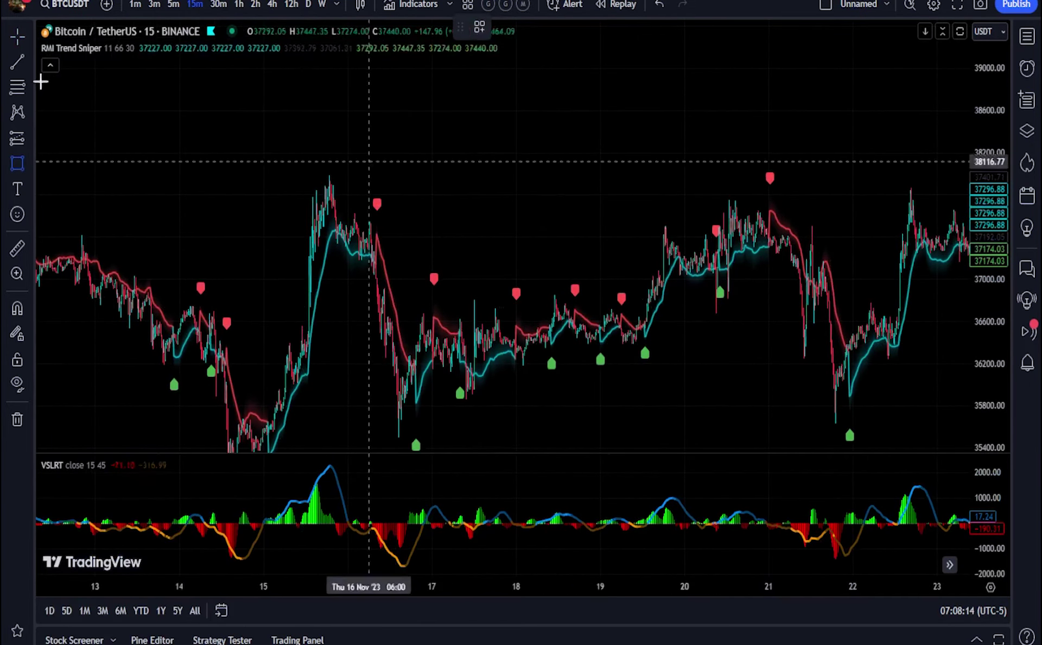
left_click(18, 34)
left_click_drag(623, 336, 240, 380)
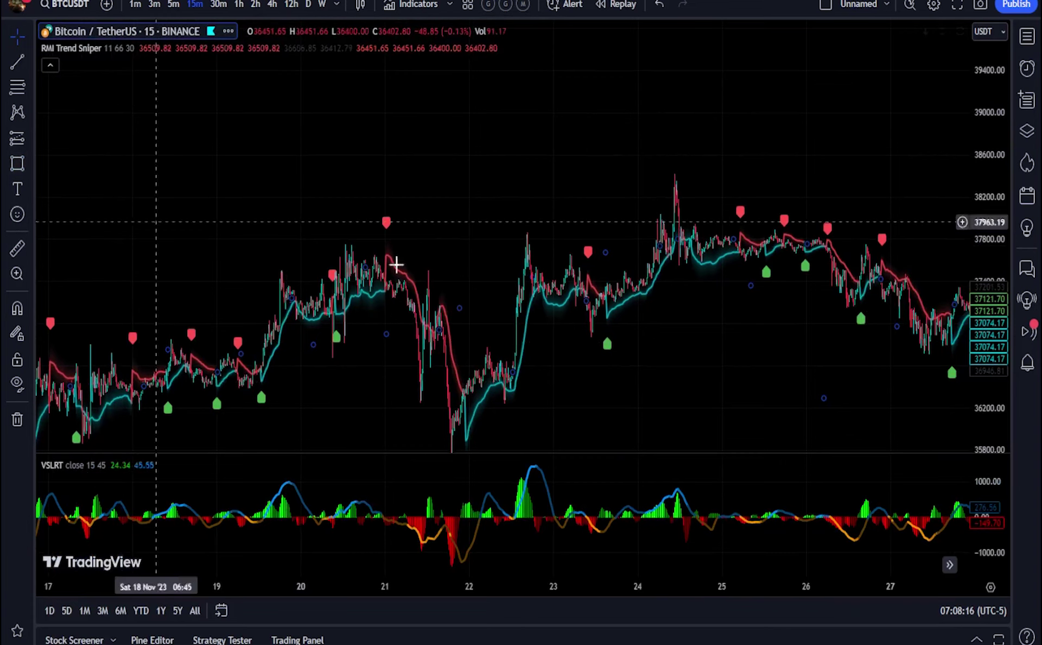
key("alt+shift+r")
left_click(530, 313)
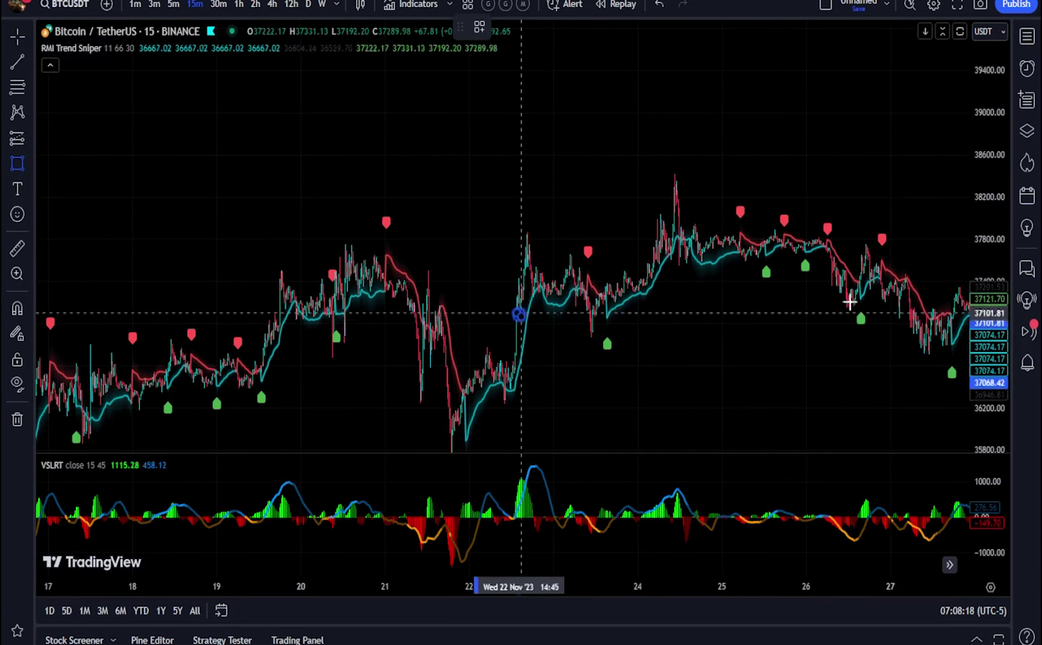
left_click(914, 298)
left_click_drag(831, 261, 320, 266)
left_click_drag(642, 231, 607, 261)
Brush circles around the last 30 Nov green signal and its line colour change, plus a curve along the price pullback and rise.
scroll(607, 261, "up", 3)
left_click_drag(188, 351, 681, 365)
scroll(346, 256, "up", 9)
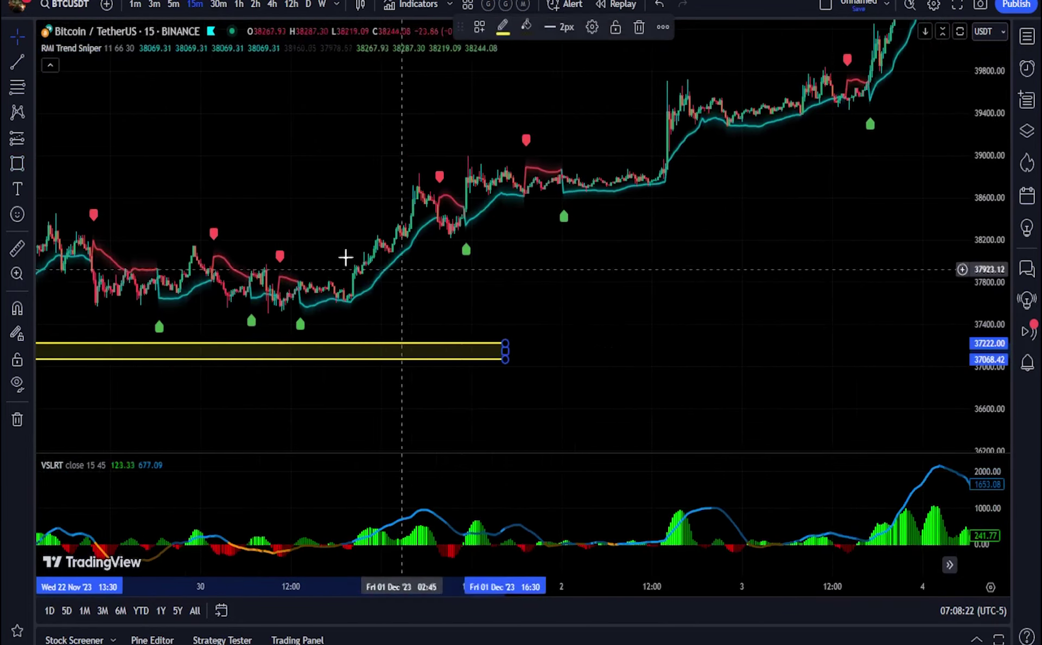
left_click_drag(244, 265, 668, 310)
left_click_drag(981, 400, 982, 112)
scroll(589, 304, "up", 3)
left_click_drag(310, 372, 679, 186)
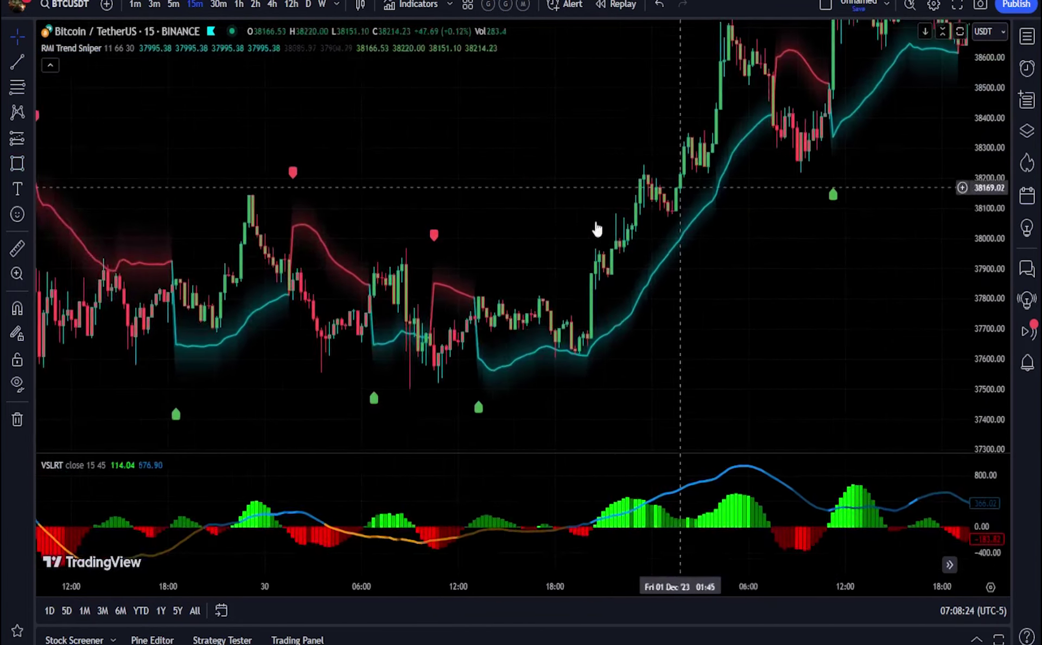
scroll(595, 228, "up", 1)
left_click(32, 169)
left_click(65, 161)
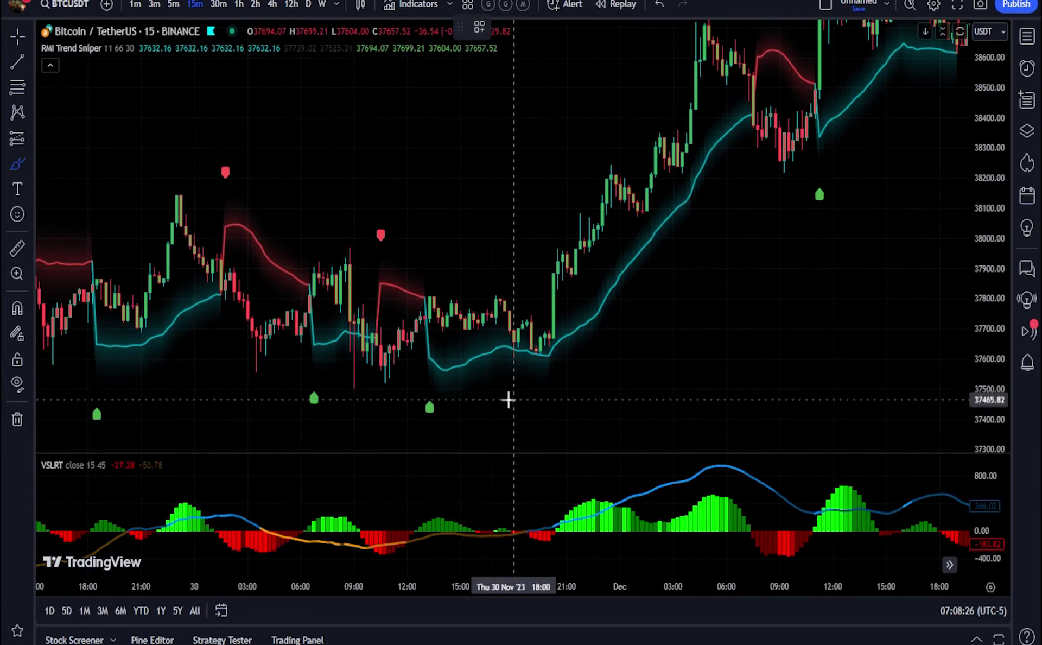
mouse_move(428, 422)
left_mouse_down()
mouse_move(442, 422)
mouse_move(441, 374)
left_mouse_up()
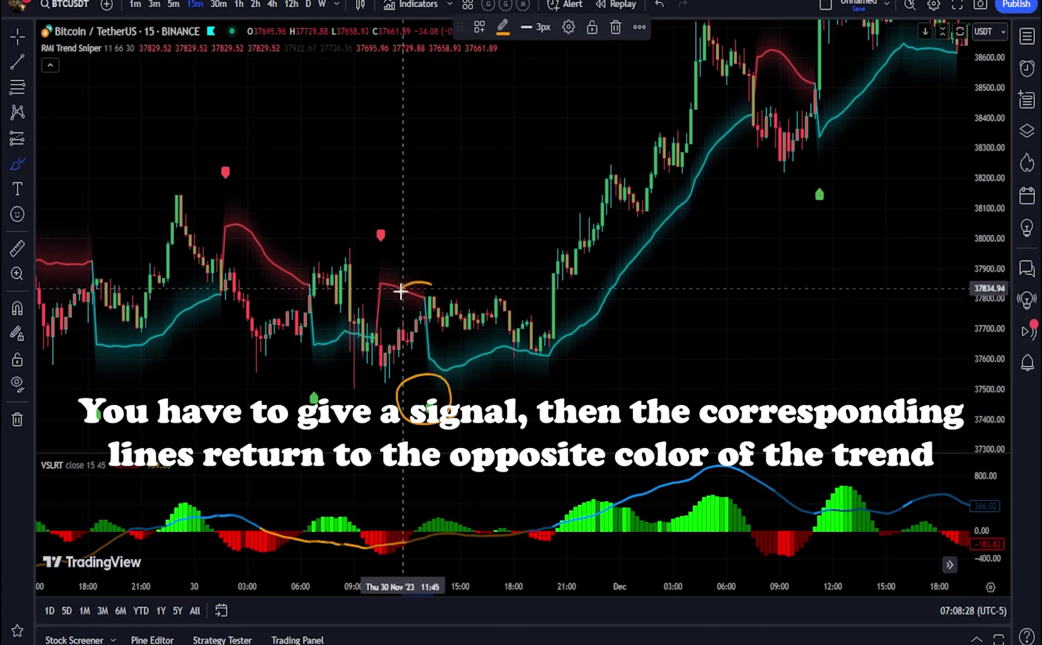
left_click_drag(483, 285, 576, 237)
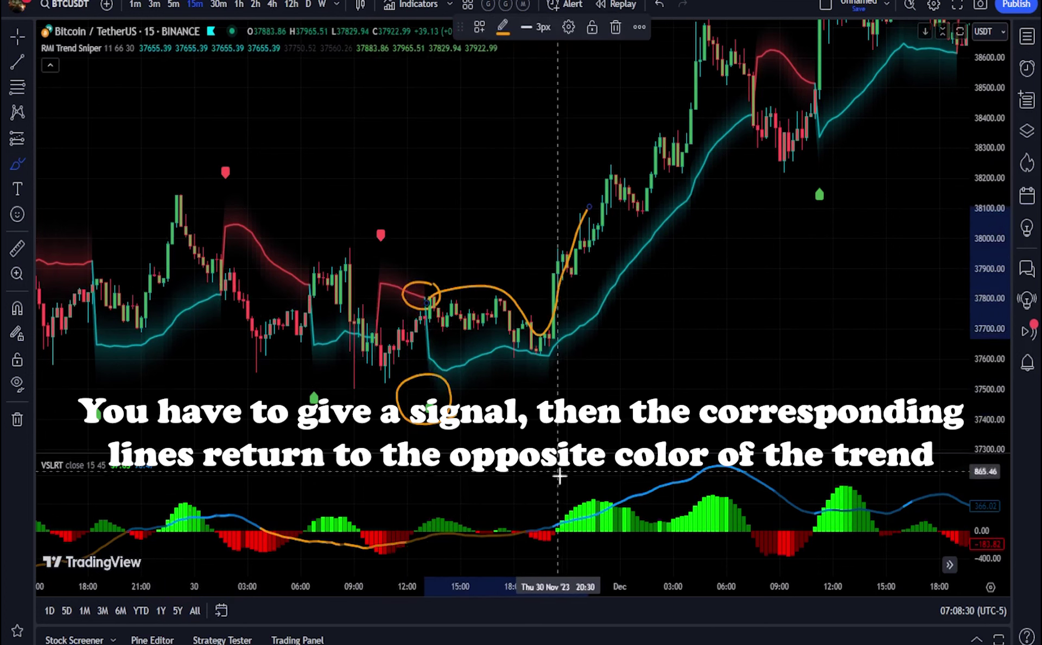
Circle the 30 Nov evening VSLRT turn from red to green and brush a rising line along the price into 1 Dec.
mouse_move(561, 521)
left_mouse_down()
mouse_move(539, 530)
mouse_move(561, 497)
mouse_move(574, 535)
left_mouse_up()
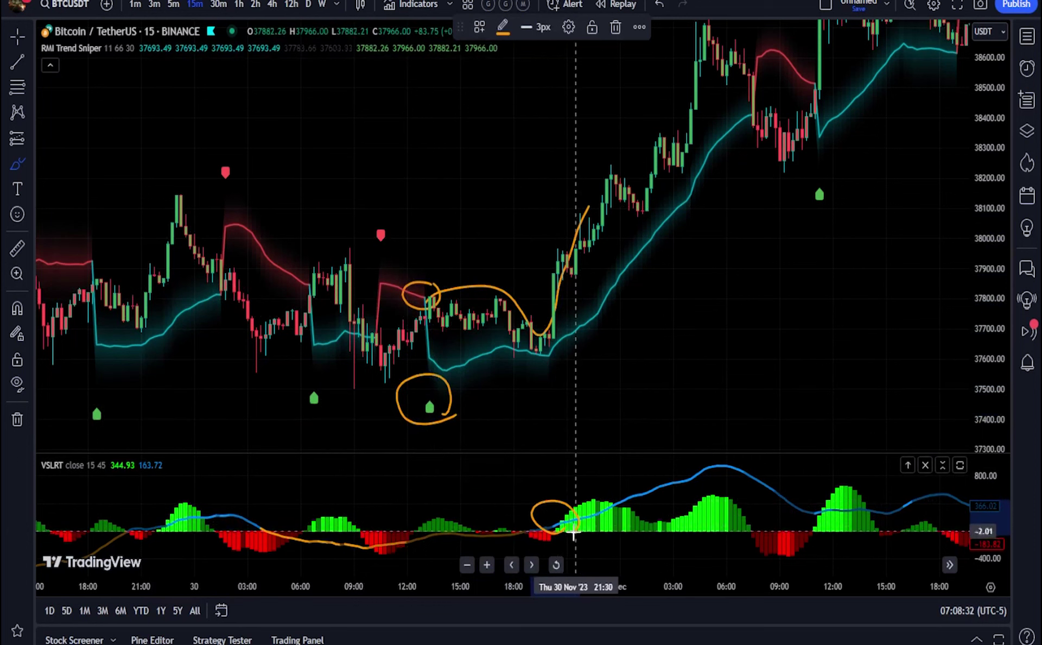
left_click_drag(550, 306, 687, 60)
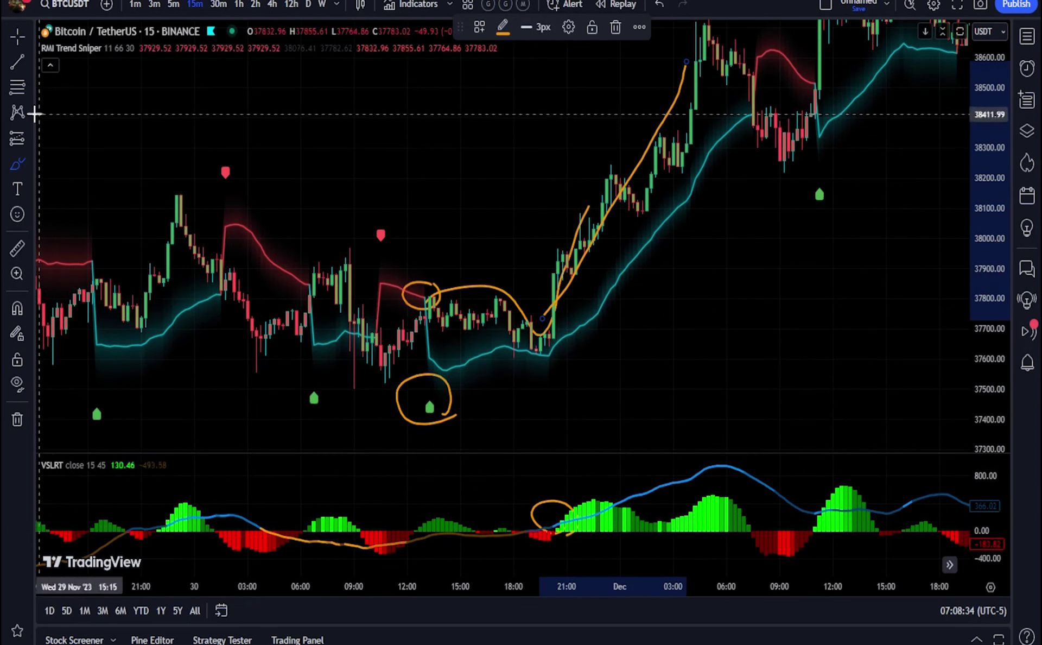
Place a long position on the 30 Nov pullback with entry 37713.46, stop 37563.94 and target about 38800.
left_click(17, 139)
left_click(531, 324)
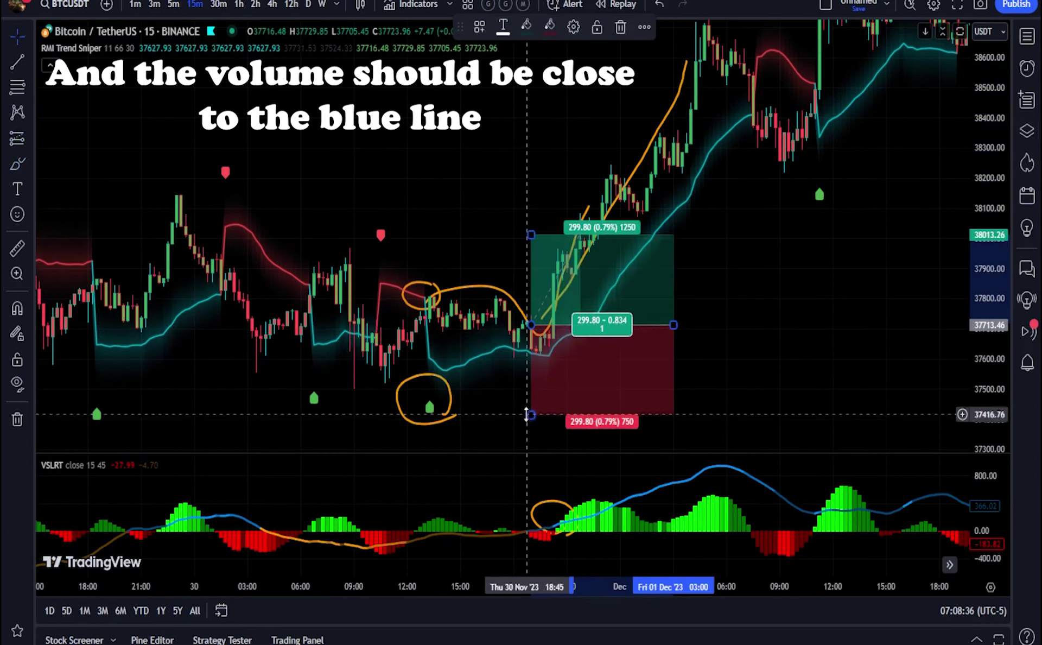
left_click_drag(526, 414, 540, 330)
left_click_drag(747, 249, 735, 378)
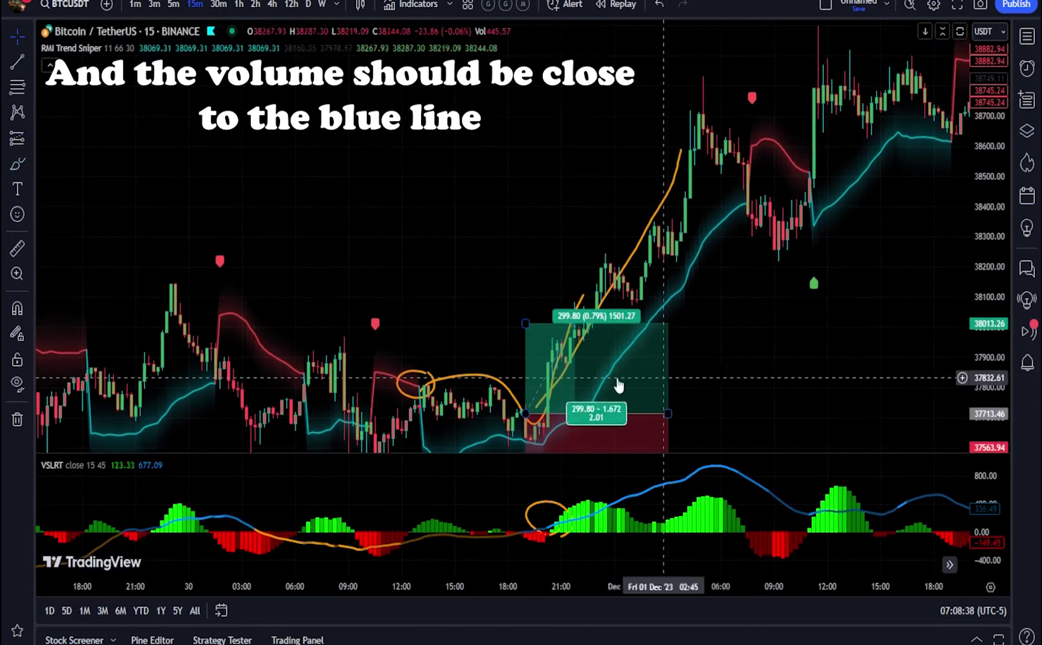
left_click_drag(526, 324, 525, 87)
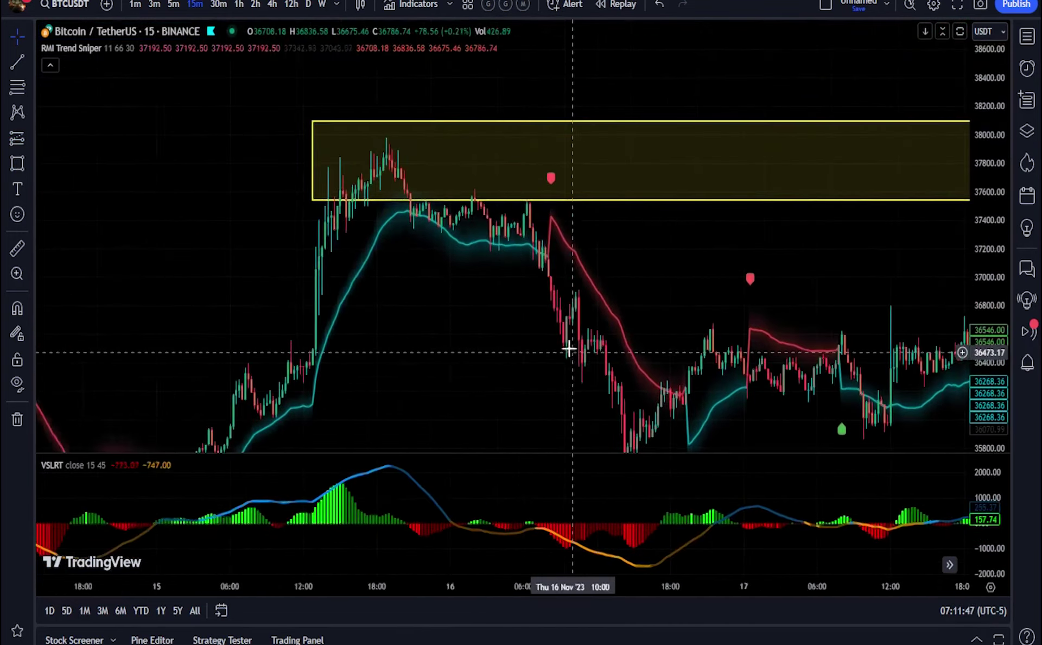
Brush circles around the 16 Nov red signal, the trend line's change to red and the red VSLRT columns below.
scroll(568, 351, "up", 3)
left_click(28, 162)
left_click(78, 169)
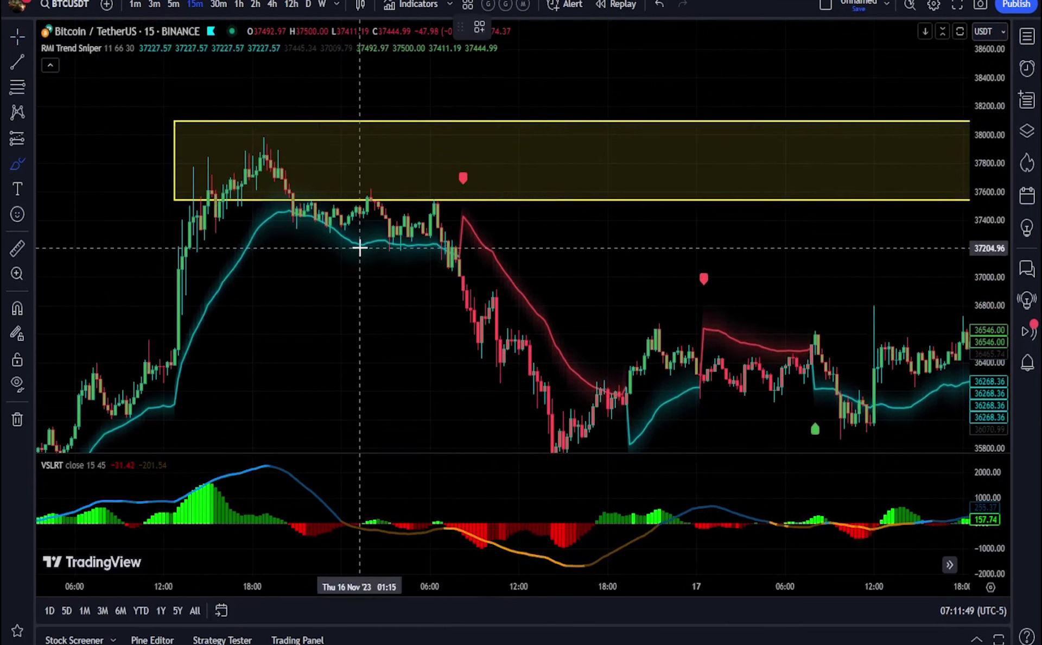
scroll(360, 249, "up", 2)
left_click_drag(365, 254, 330, 251)
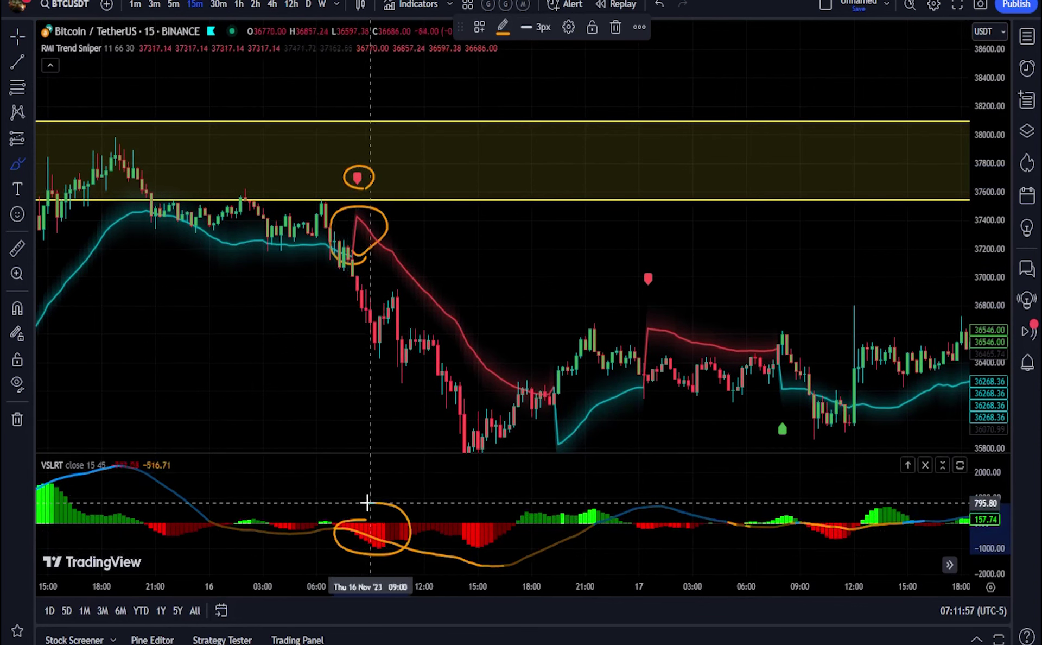
Place a short position at 16 Nov 08:00 with entry 37017.07, stop 37556.02 and target 35622.70.
left_click(28, 138)
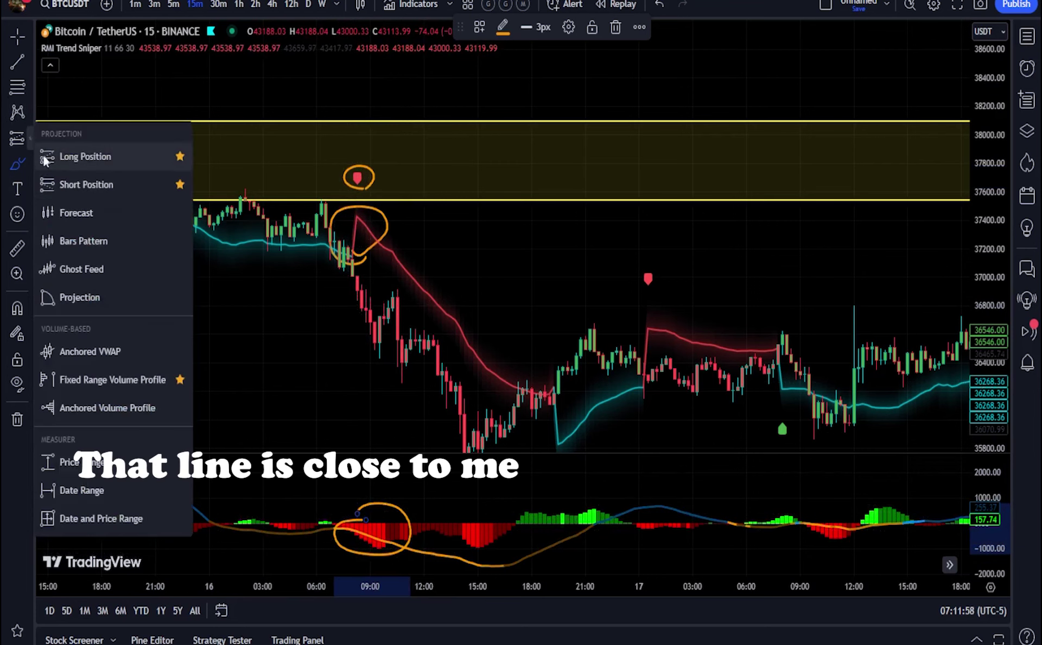
left_click(78, 184)
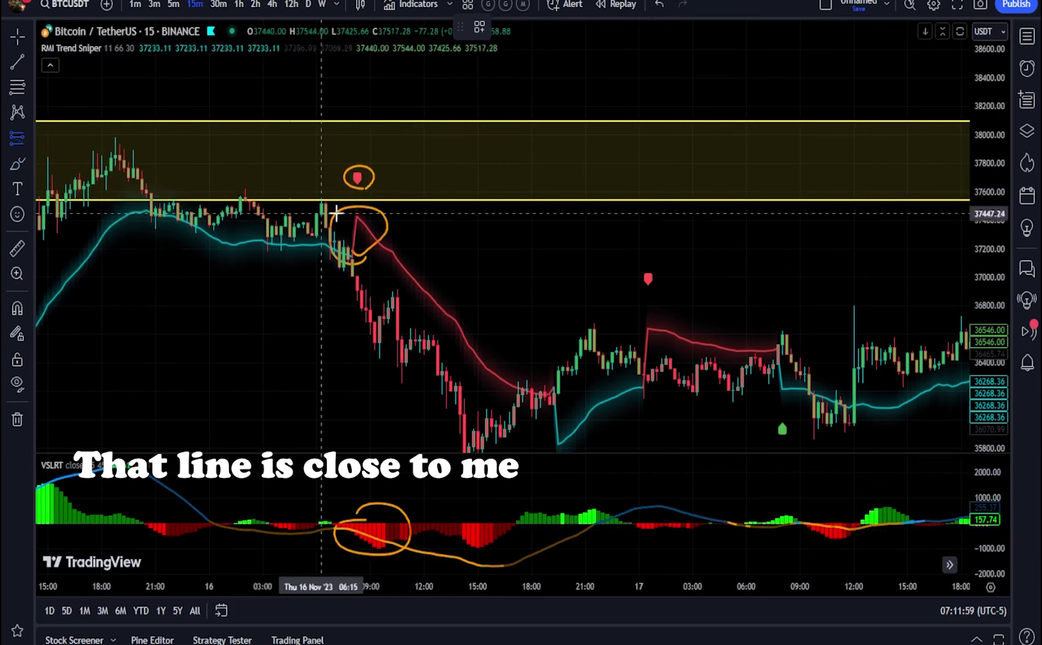
left_click(352, 275)
left_click_drag(352, 204, 352, 198)
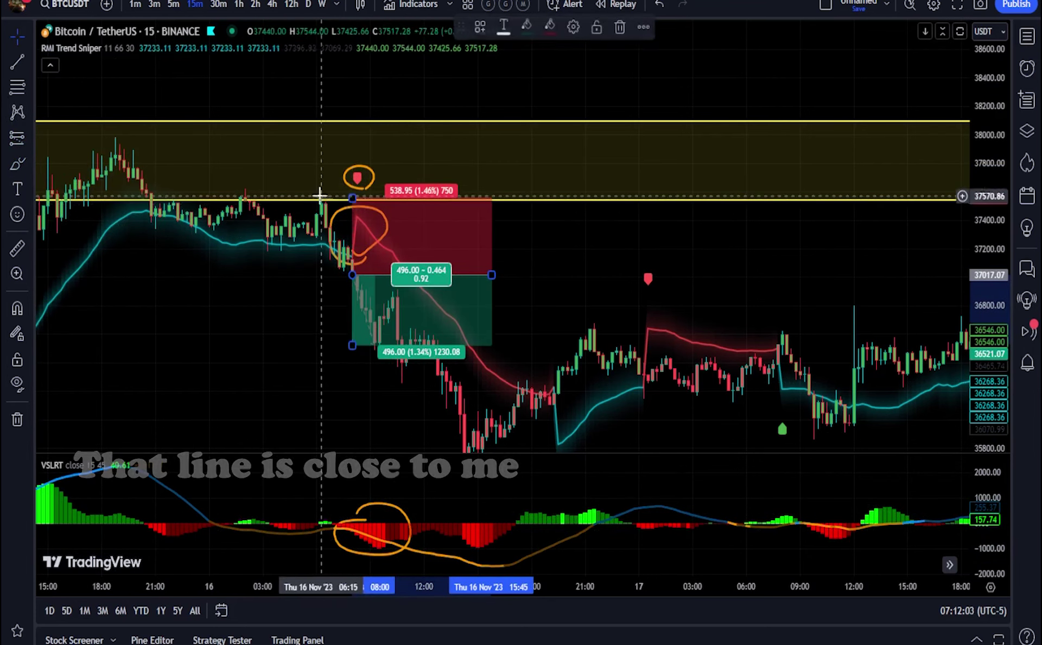
mouse_move(352, 344)
left_mouse_down()
mouse_move(353, 434)
mouse_move(359, 334)
mouse_move(360, 362)
left_mouse_up()
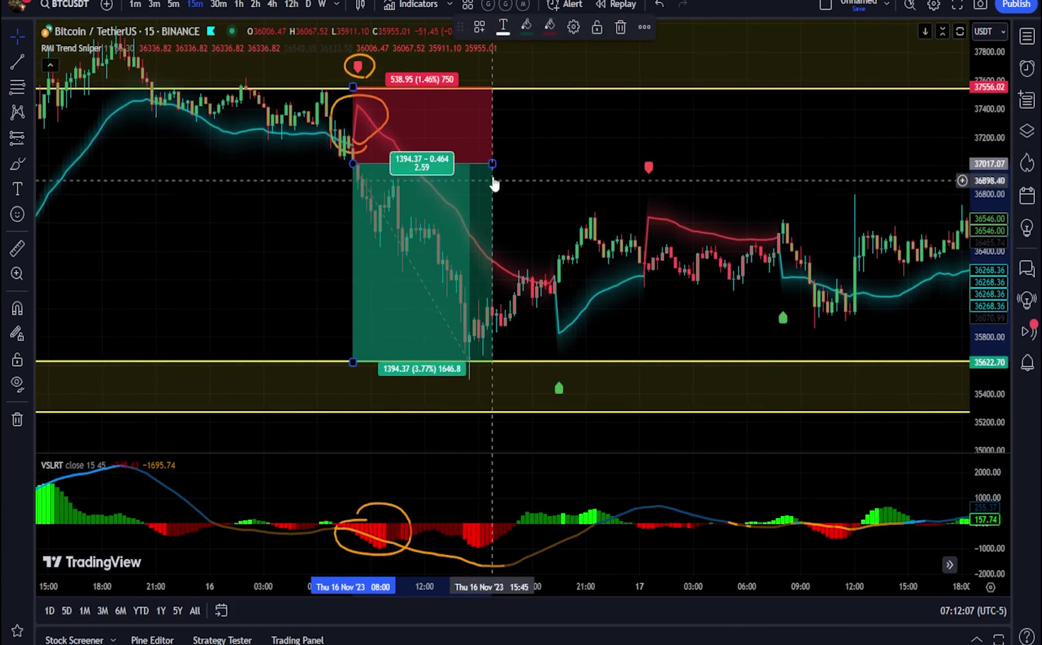
Keep the short at entry 37017.07, brush a falling line along the 16 Nov drop, circle its low and brush a wave rising into 17 Nov.
mouse_move(448, 177)
left_mouse_down()
mouse_move(483, 190)
mouse_move(418, 170)
left_mouse_up()
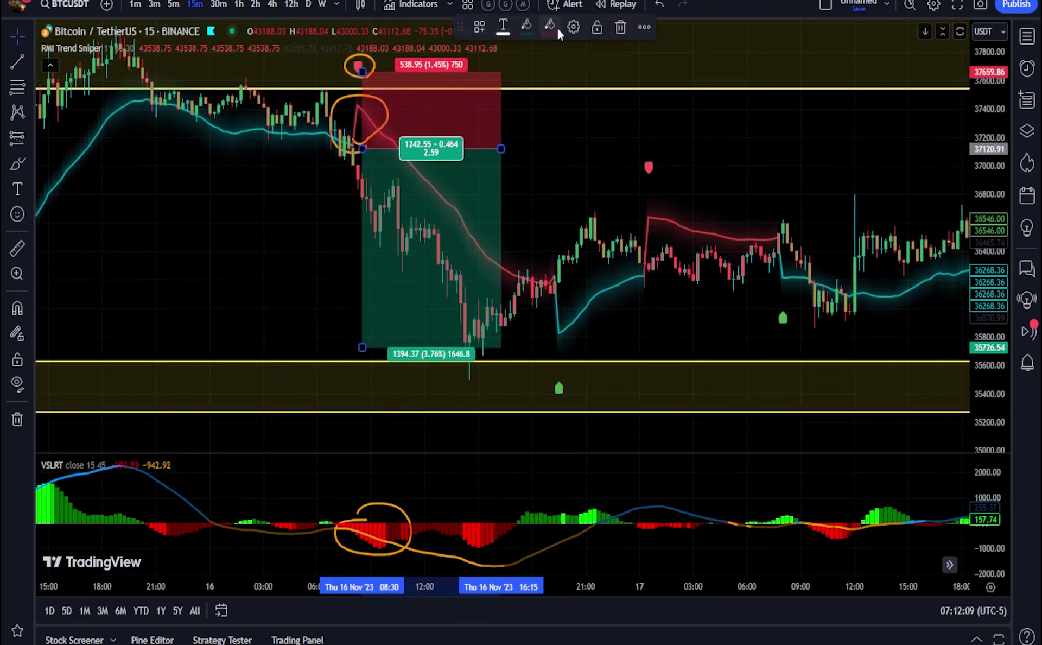
left_click(655, 6)
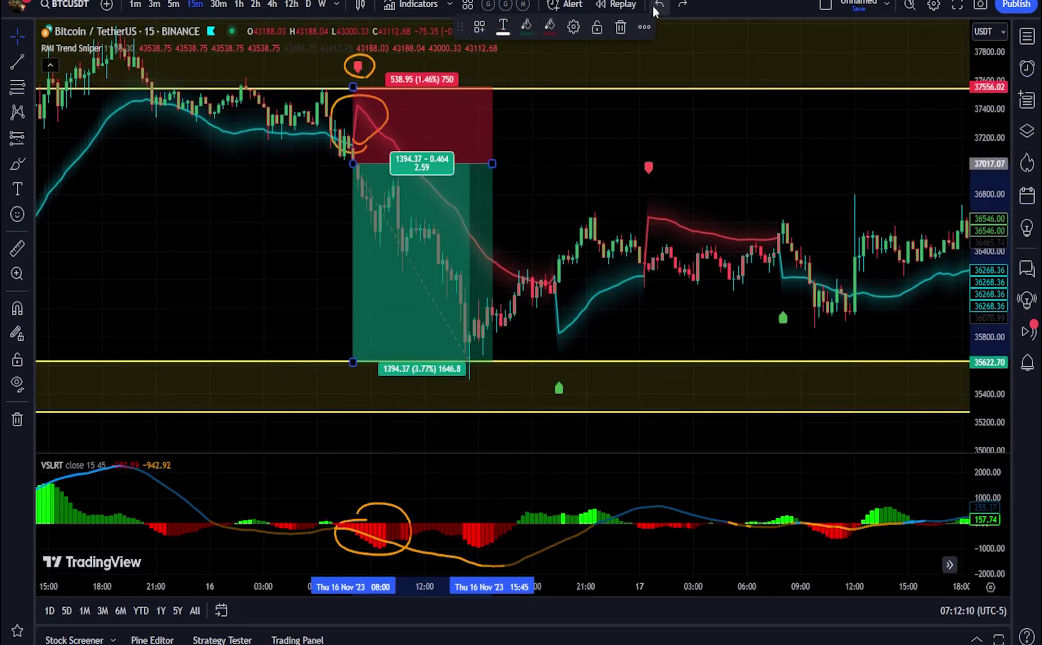
left_click(23, 166)
mouse_move(358, 163)
left_mouse_down()
mouse_move(482, 354)
mouse_move(458, 384)
left_mouse_up()
mouse_move(501, 342)
left_mouse_down()
mouse_move(479, 352)
mouse_move(602, 244)
mouse_move(823, 149)
left_mouse_up()
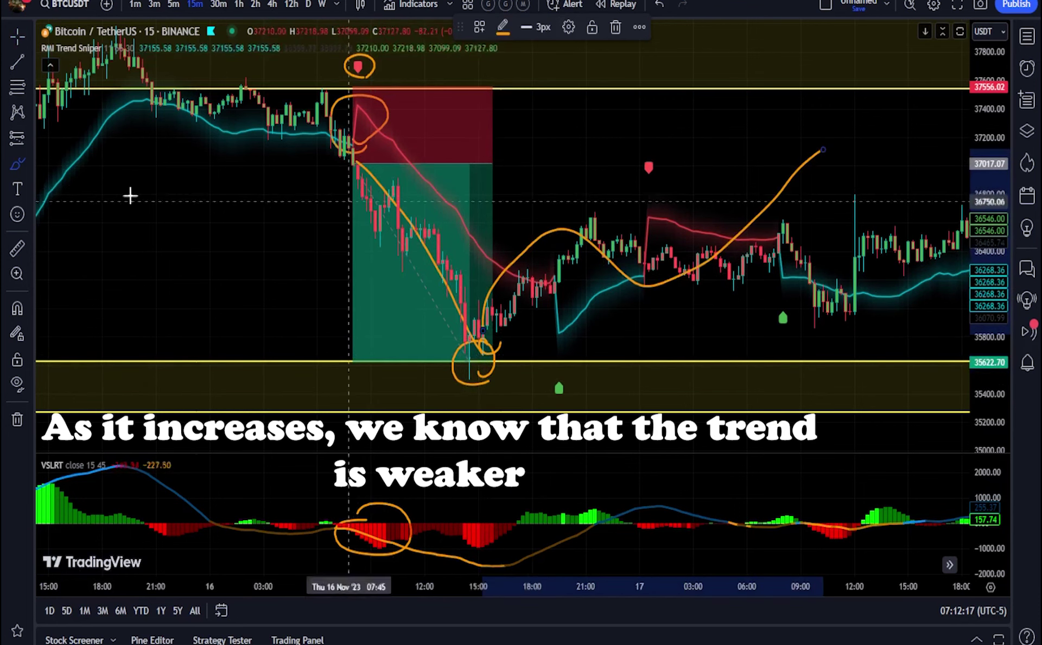
Brush a circle around the VSLRT line's low point beneath the end of the 16 Nov price drop.
left_click(23, 39)
left_click_drag(239, 238, 151, 285)
scroll(135, 302, "up", 1)
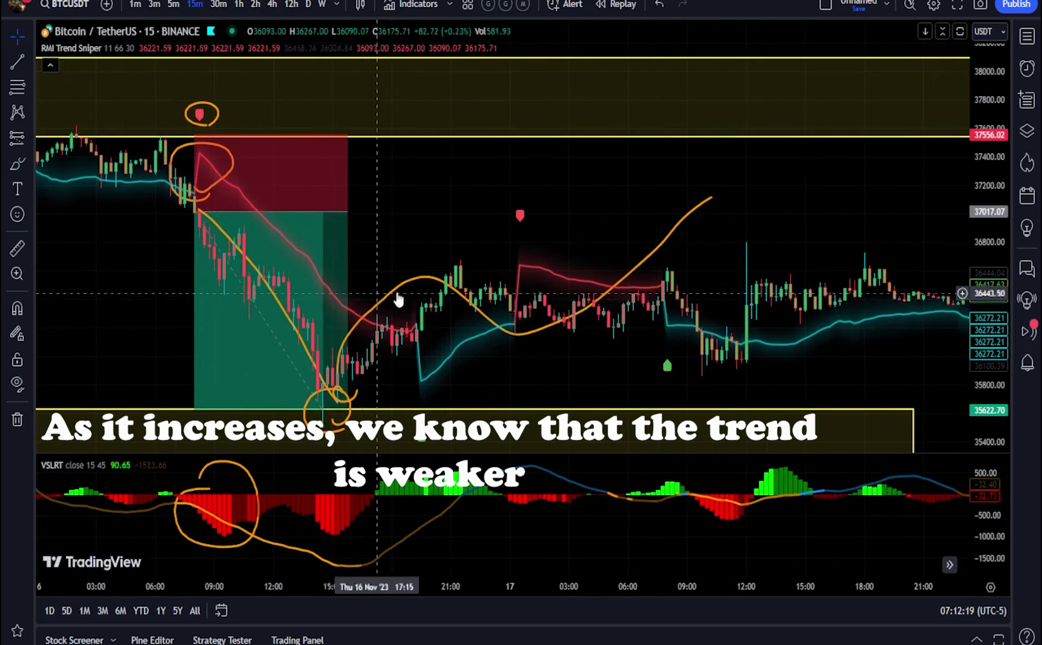
left_click_drag(400, 301, 498, 225)
left_click(17, 163)
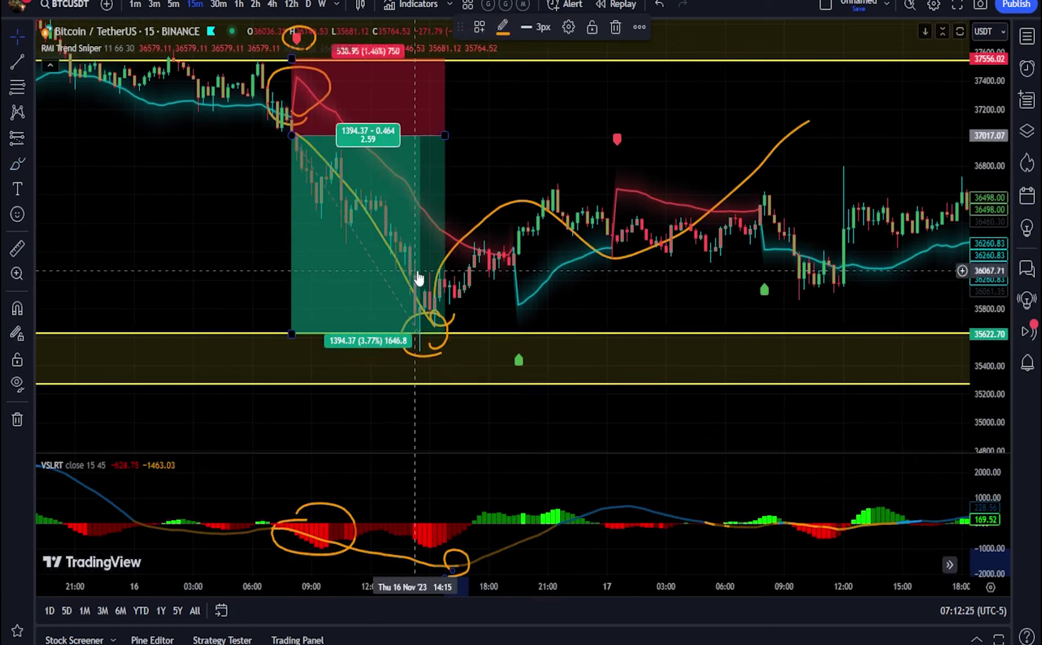
left_click_drag(419, 277, 271, 253)
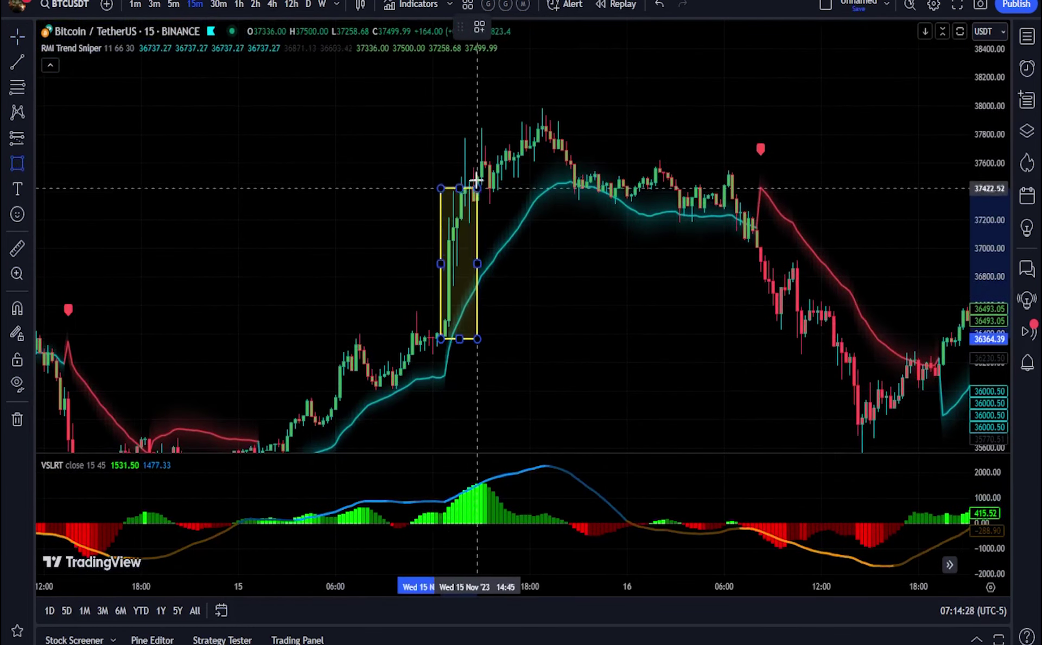
Draw a rectangle around the 15 Nov price surge from 36364.39 up to about 37670 and point an arrow marker at it.
left_click(468, 153)
left_click_drag(388, 271, 411, 274)
scroll(385, 274, "up", 1)
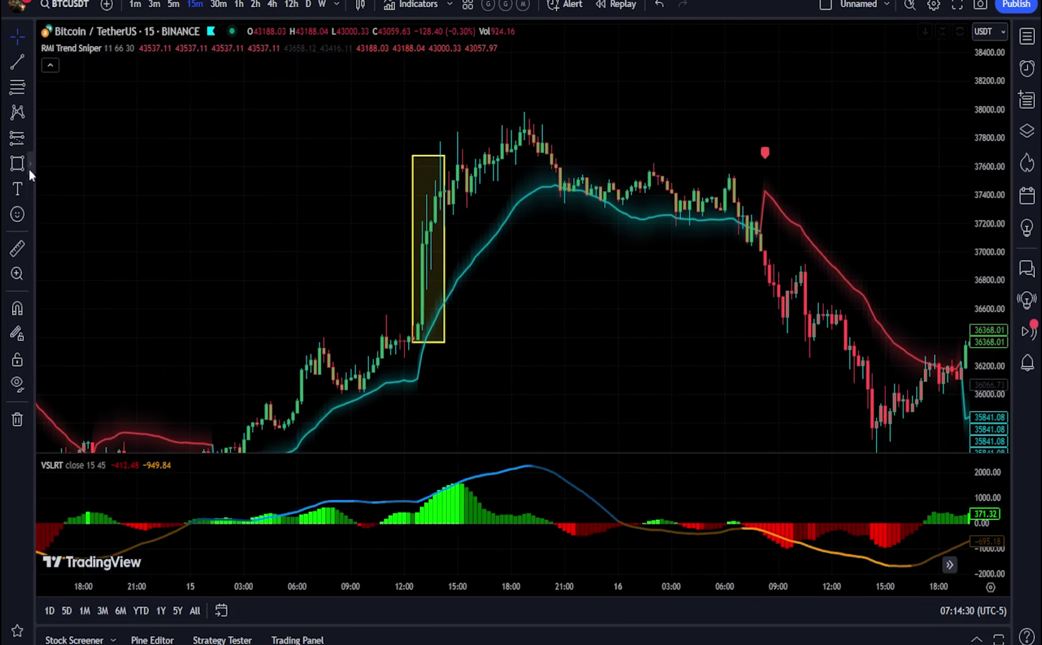
left_click(31, 163)
left_click(86, 244)
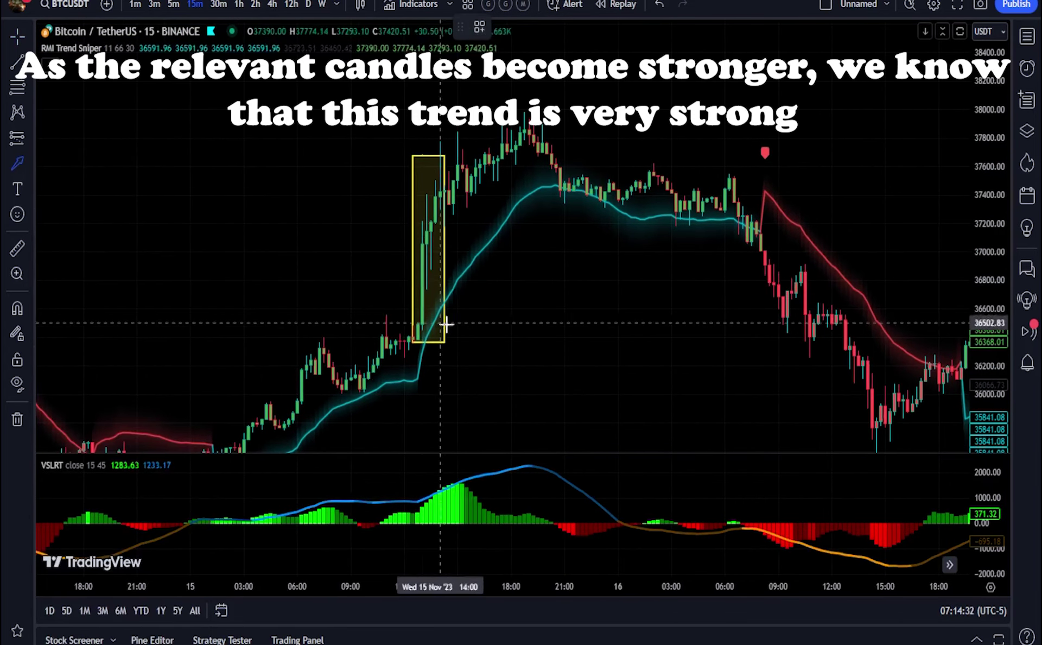
Draw a rectangle around the strong bearish candles of 16 Nov, from 36913.23 down to about 35750.
left_click(31, 163)
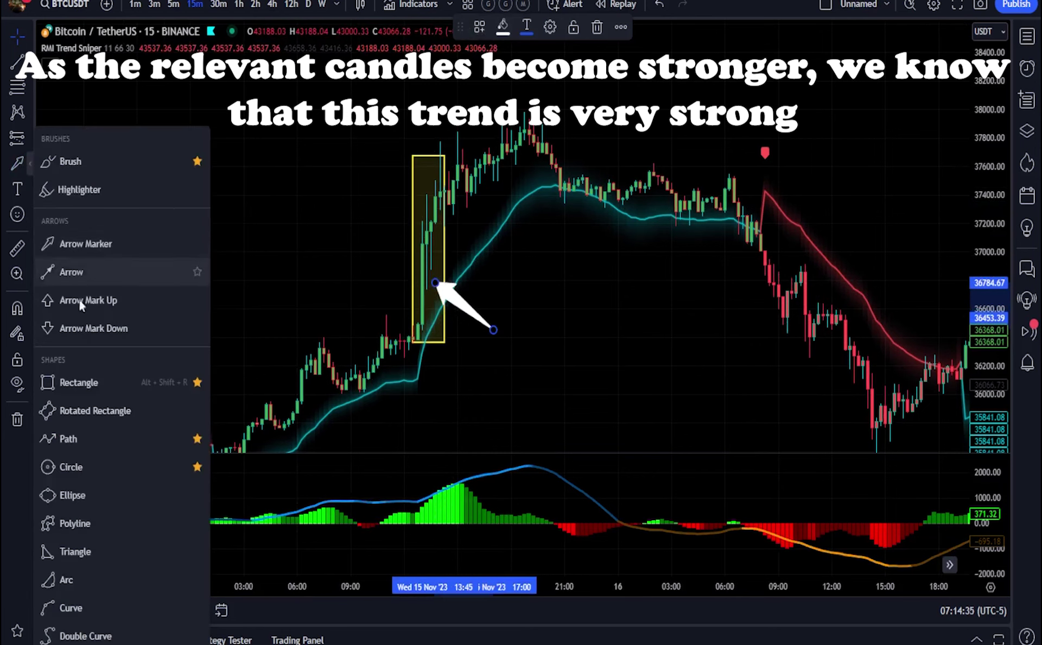
left_click(96, 380)
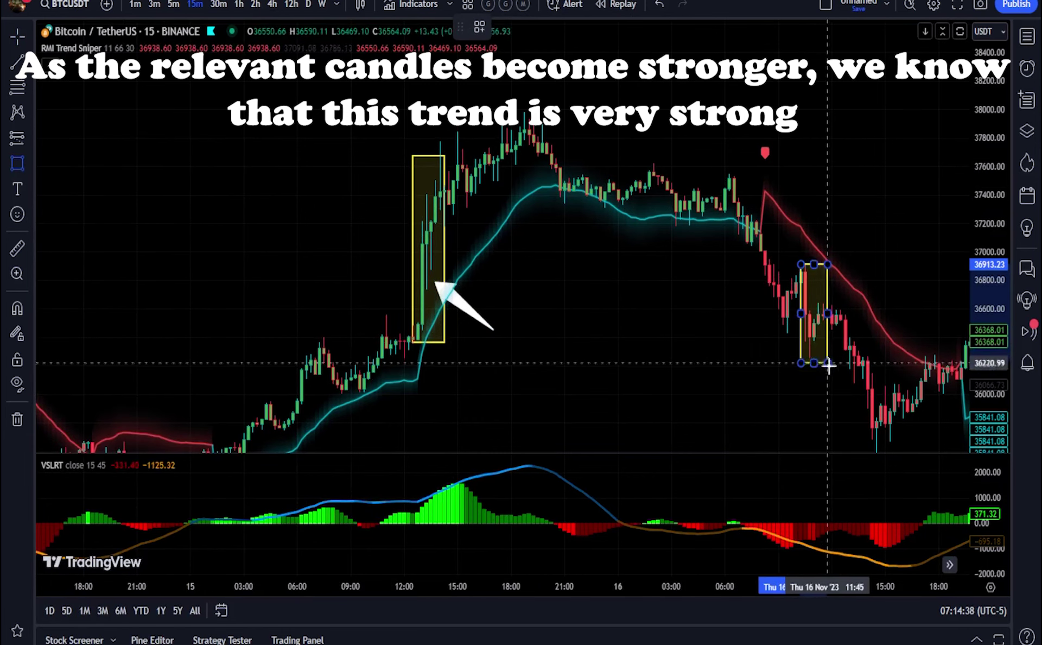
left_click(877, 430)
left_click_drag(755, 361, 578, 286)
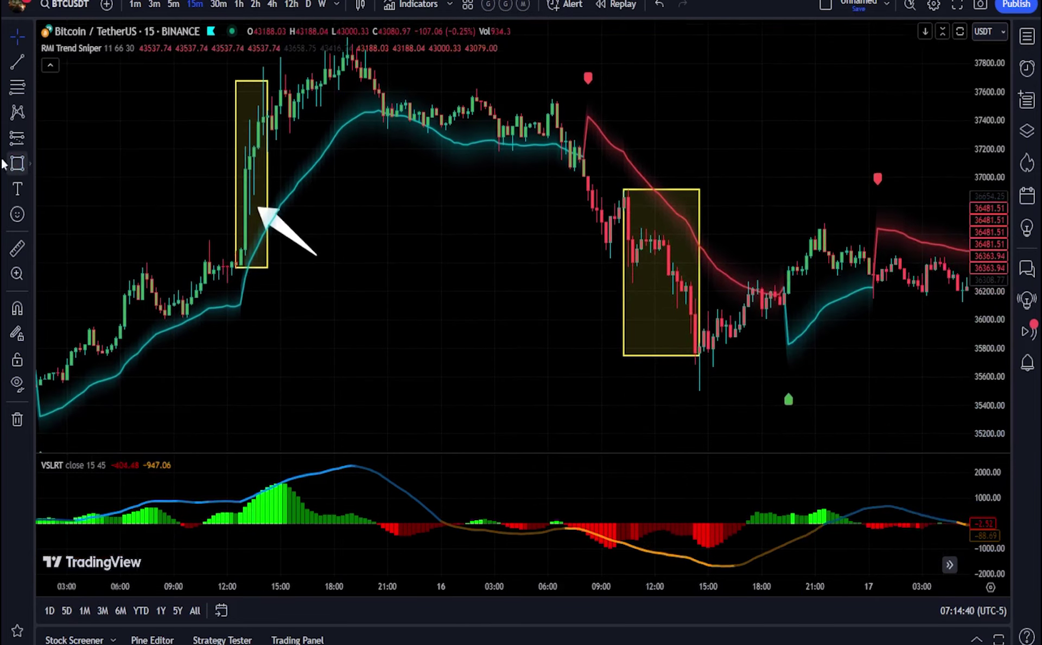
Place an arrow marker starting at about 35998 on 16 Nov and pointing at the rectangle around the bearish candles.
left_click(30, 165)
left_click(51, 162)
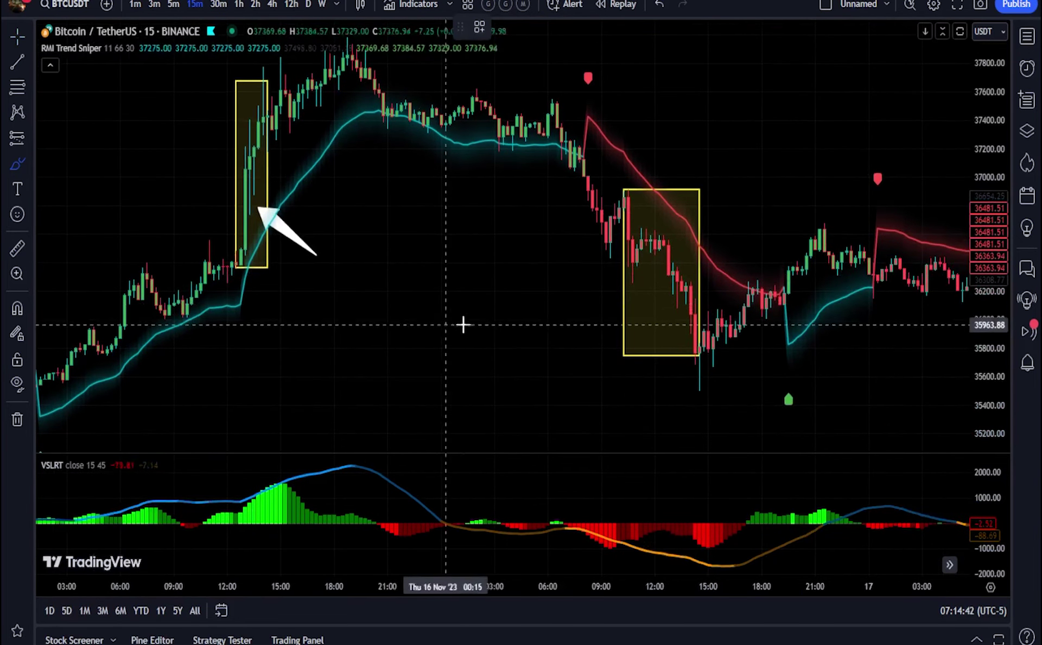
left_click(31, 158)
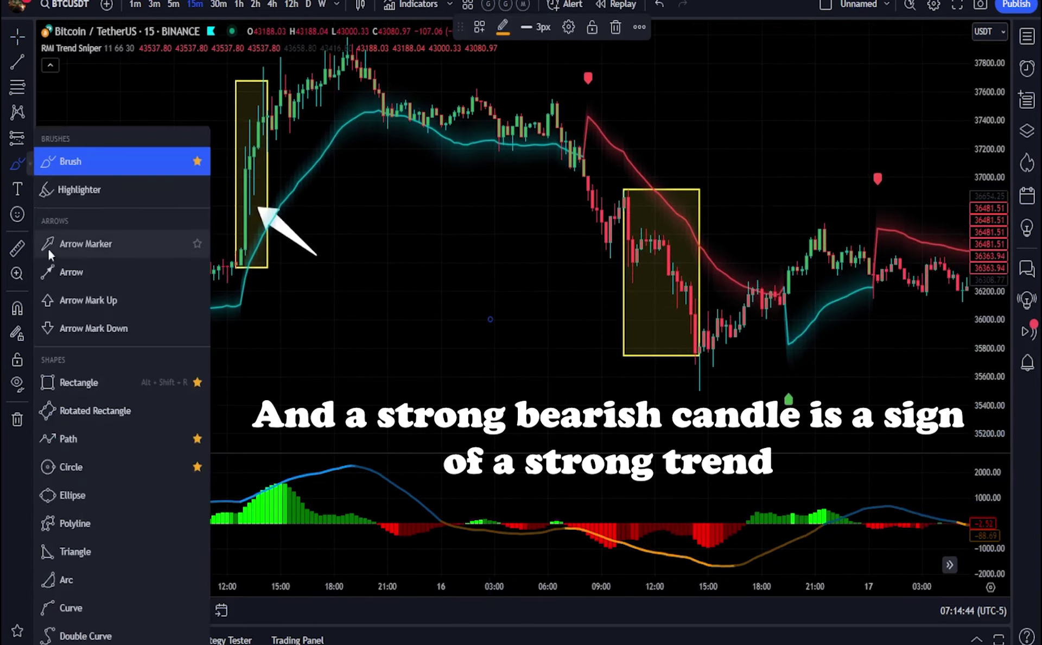
left_click(59, 243)
left_click(483, 322)
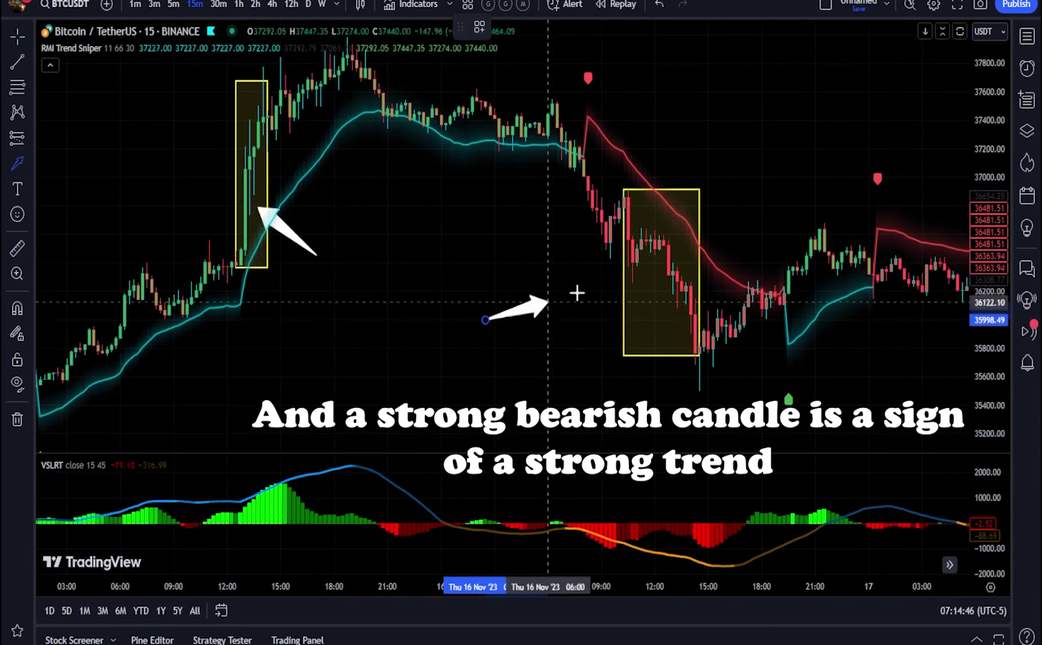
left_click(615, 282)
left_click_drag(448, 196, 445, 269)
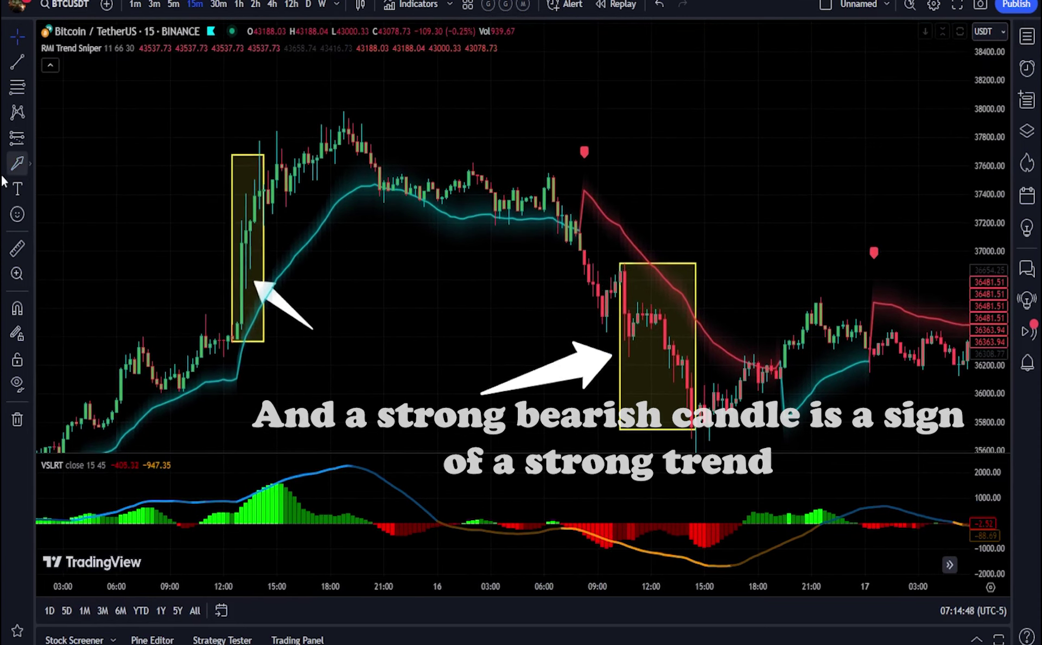
Draw a falling trend line from 16 Nov 21:15 at 36670.95 to 17 Nov 16:45 at about 36260.
left_click_drag(455, 205, 44, 200)
scroll(450, 313, "down", 2)
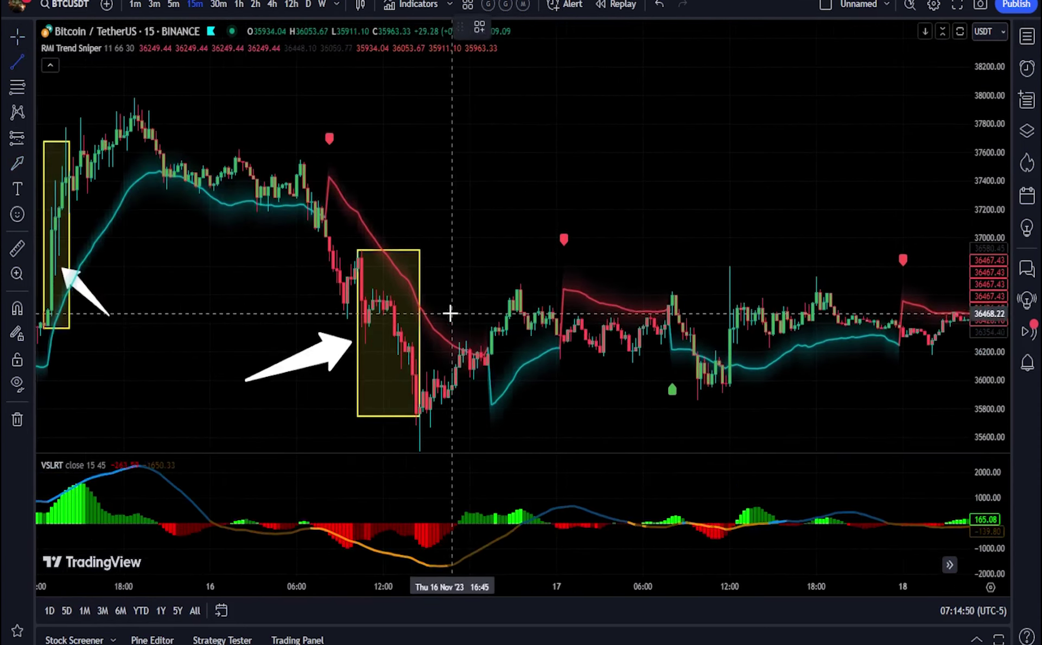
left_click_drag(517, 284, 792, 342)
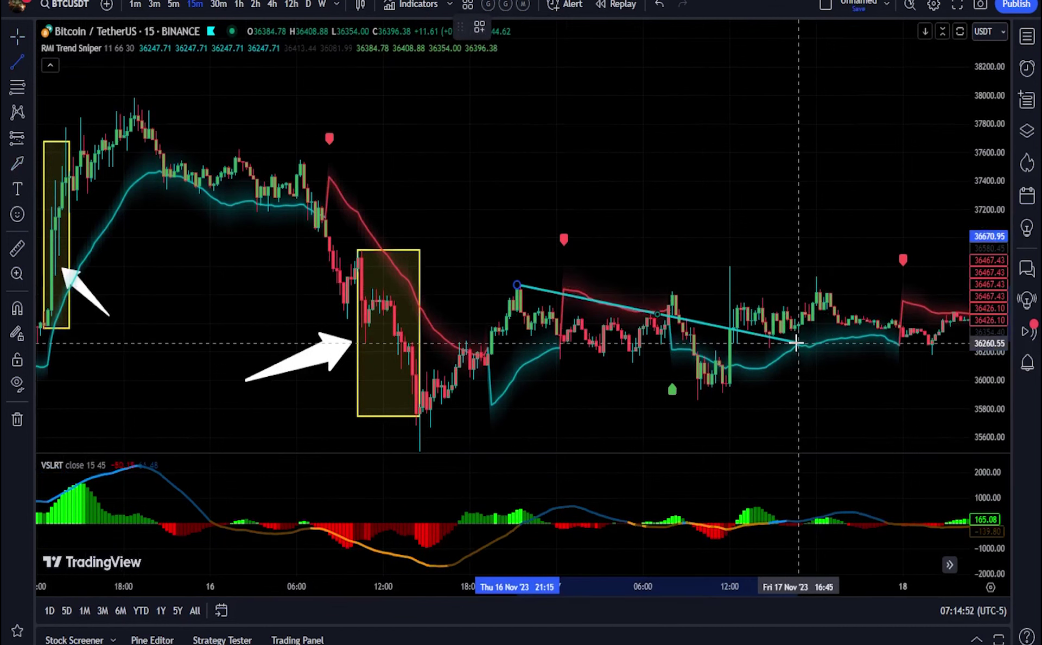
left_click(797, 343)
Brush a circle around the RMI line's change to red near the start of the falling trend line on 17 Nov.
left_click_drag(692, 203, 681, 138)
scroll(706, 163, "up", 3)
left_click_drag(985, 329, 986, 163)
left_click_drag(517, 253, 584, 253)
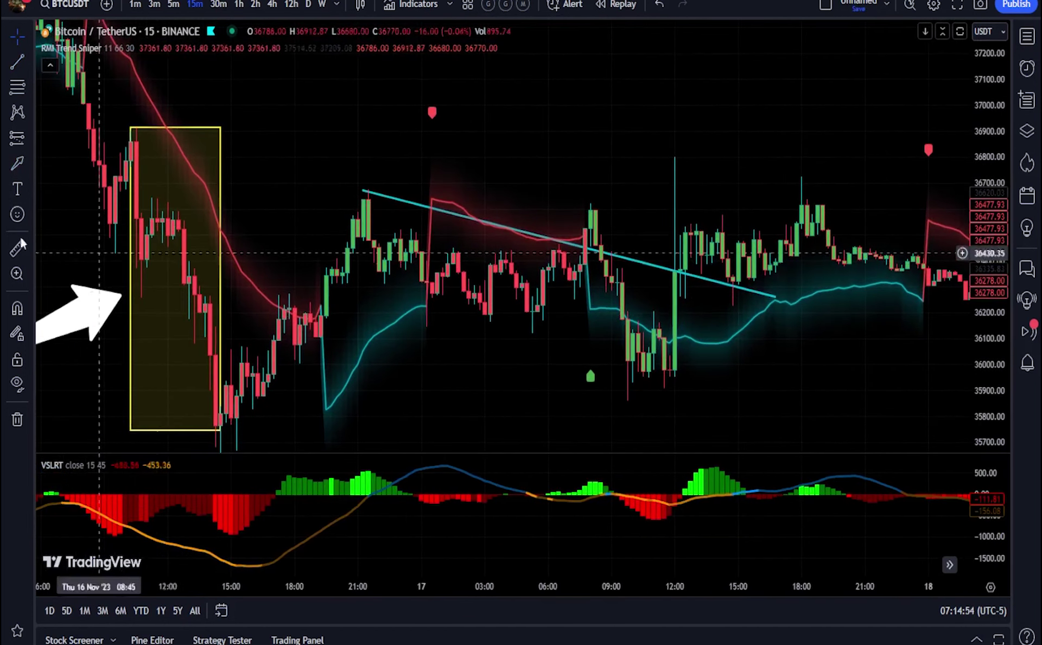
left_click(27, 164)
left_click(65, 161)
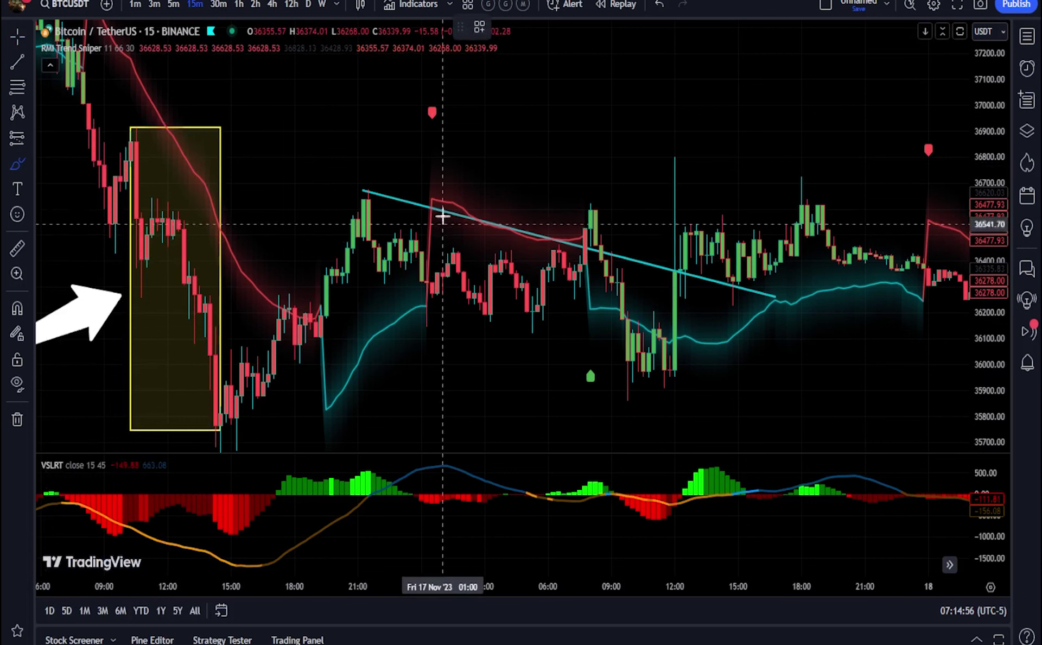
left_click_drag(441, 214, 429, 180)
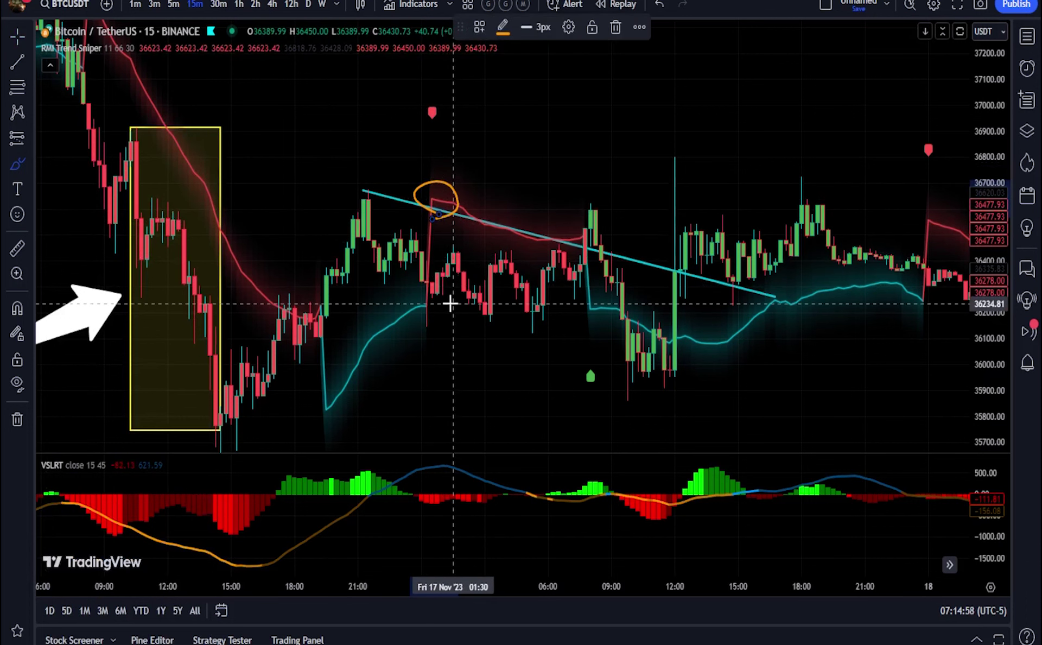
Brush a ranging-market sketch above the 17–18 Nov candles: horizontal lines at about 36980 and 37380 with a zigzag wave between them.
scroll(450, 303, "down", 3)
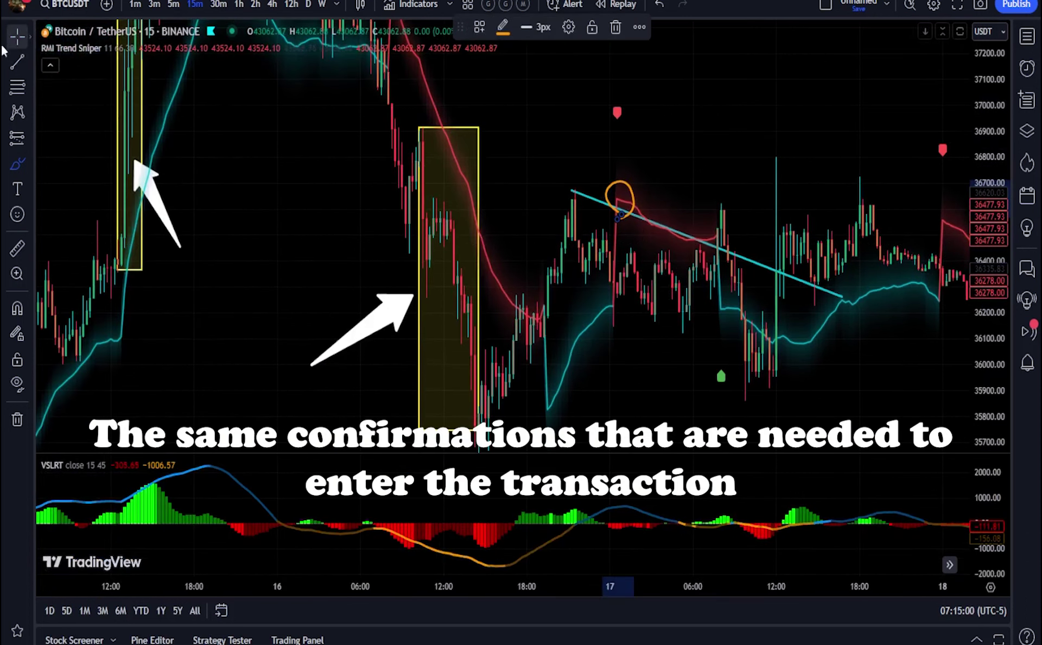
left_click_drag(715, 134, 707, 255)
left_click(27, 164)
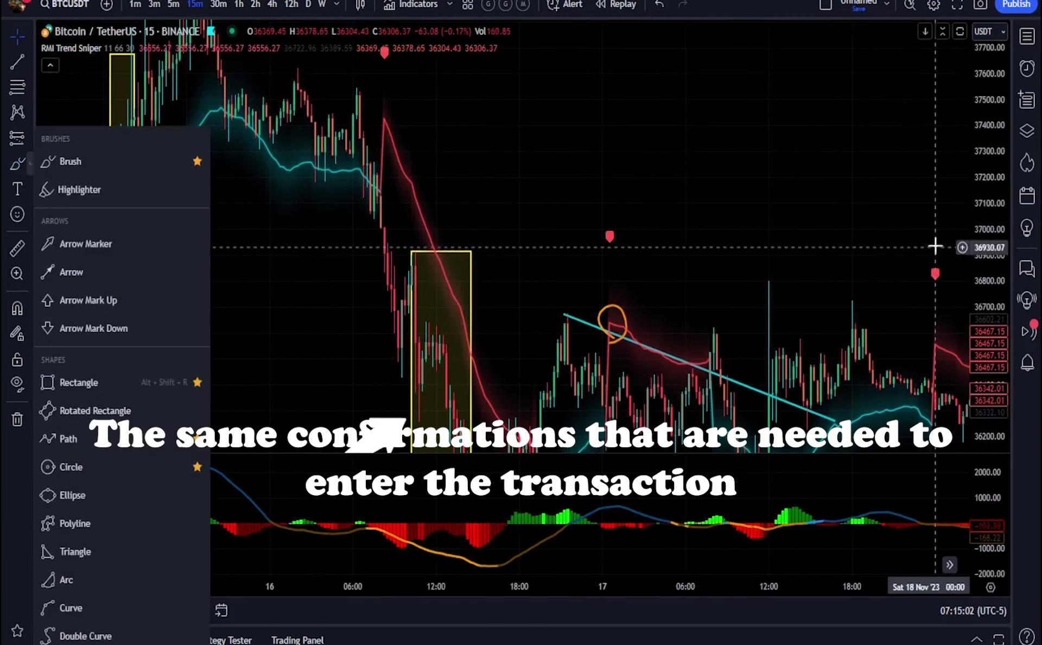
left_click_drag(836, 241, 533, 246)
left_click_drag(224, 235, 795, 234)
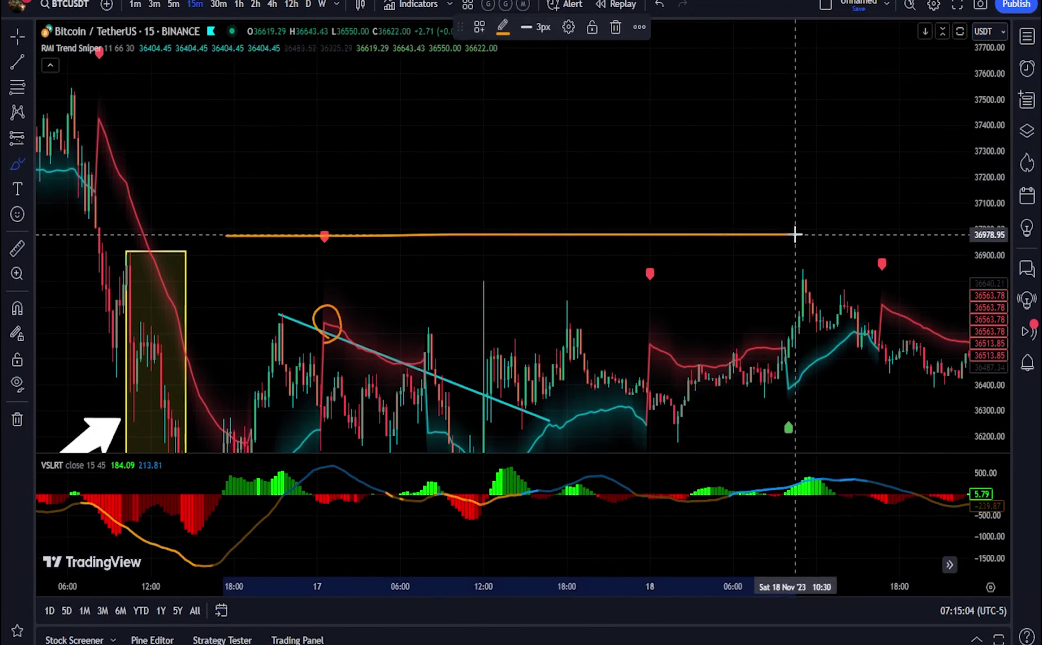
mouse_move(231, 238)
left_mouse_down()
mouse_move(317, 231)
mouse_move(380, 174)
left_mouse_up()
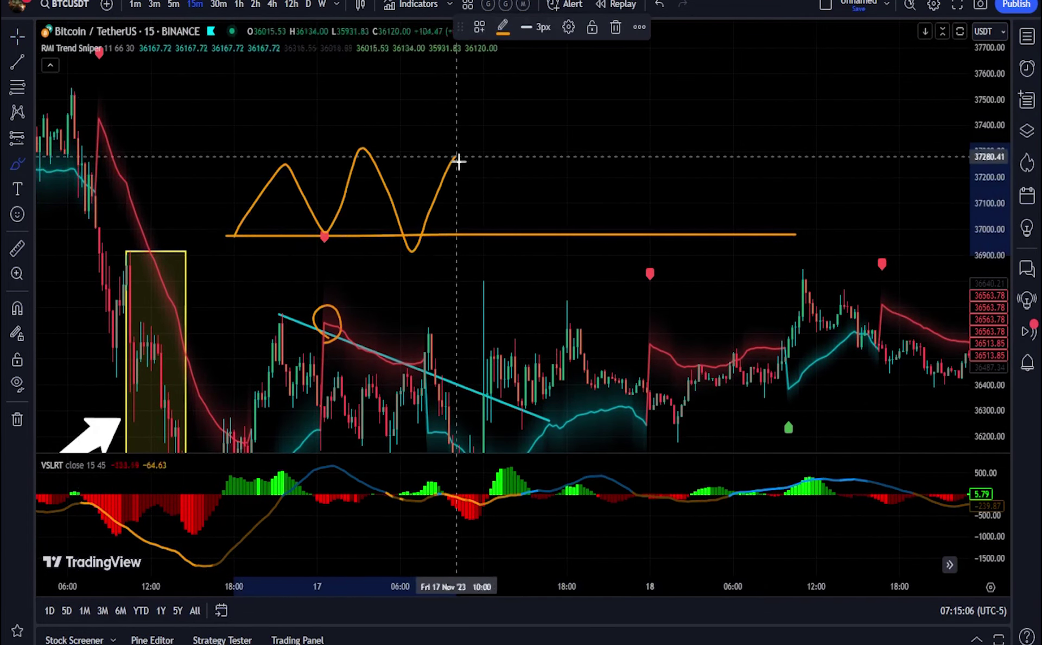
mouse_move(457, 161)
left_mouse_down()
mouse_move(665, 110)
mouse_move(753, 210)
left_mouse_up()
left_click_drag(852, 132, 179, 130)
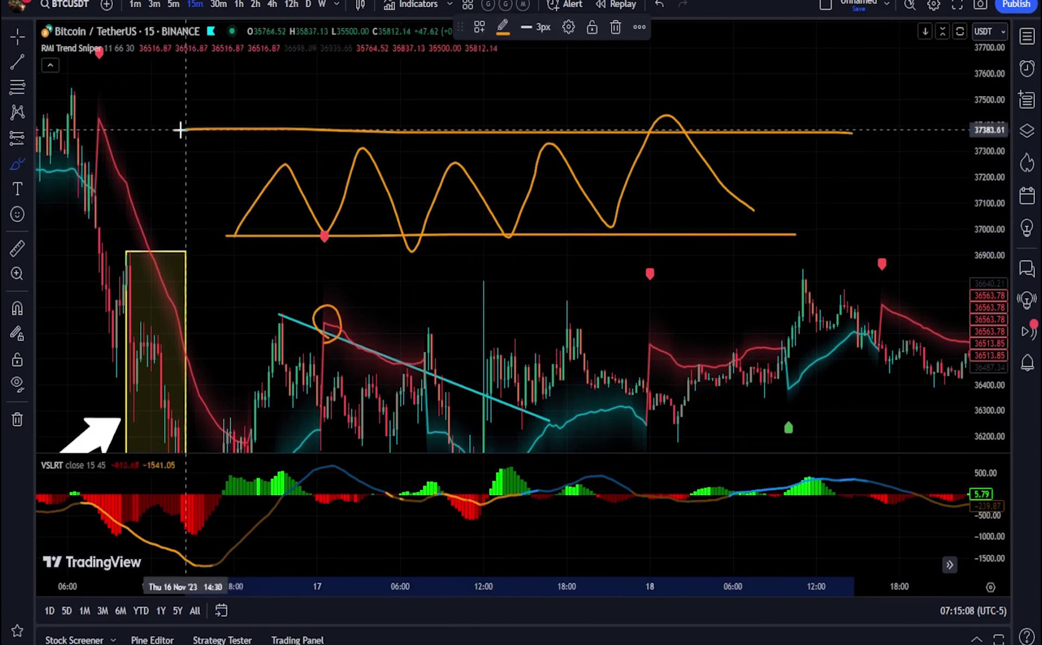
Circle the first three upper peaks of the range sketch and handwrite "Sell" above them.
left_click_drag(391, 145, 324, 171)
left_click_drag(481, 174, 384, 161)
left_click_drag(300, 62, 295, 102)
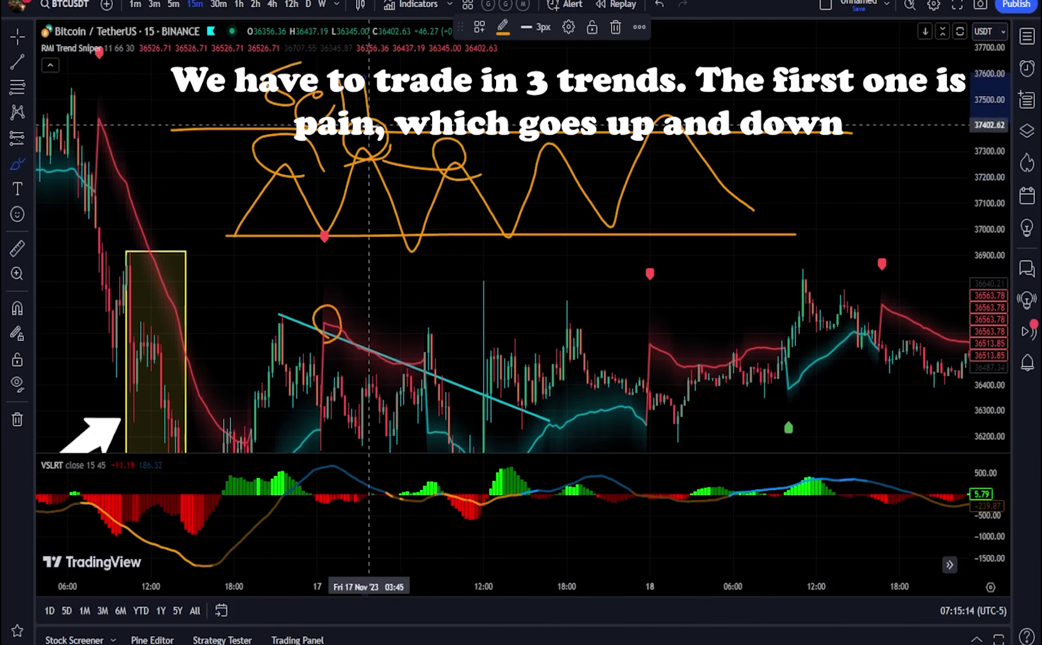
Circle the first three lower troughs of the range sketch and handwrite "Buy" below them.
left_click_drag(345, 254, 355, 248)
mouse_move(429, 260)
left_mouse_down()
mouse_move(438, 206)
mouse_move(435, 241)
left_mouse_up()
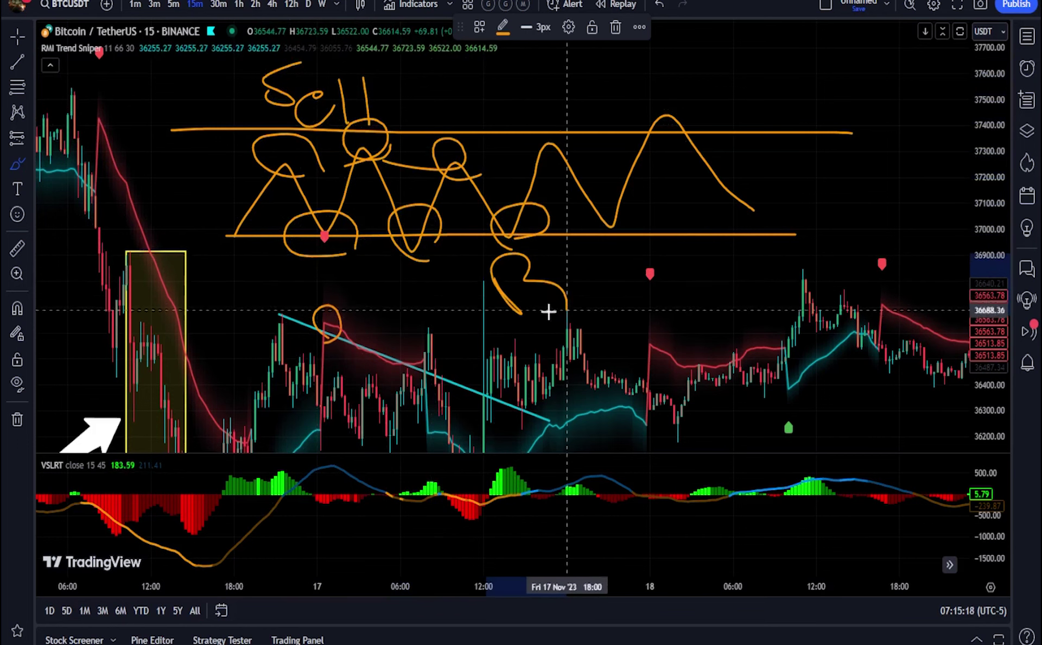
mouse_move(564, 265)
left_mouse_down()
mouse_move(614, 298)
mouse_move(635, 259)
mouse_move(614, 337)
left_mouse_up()
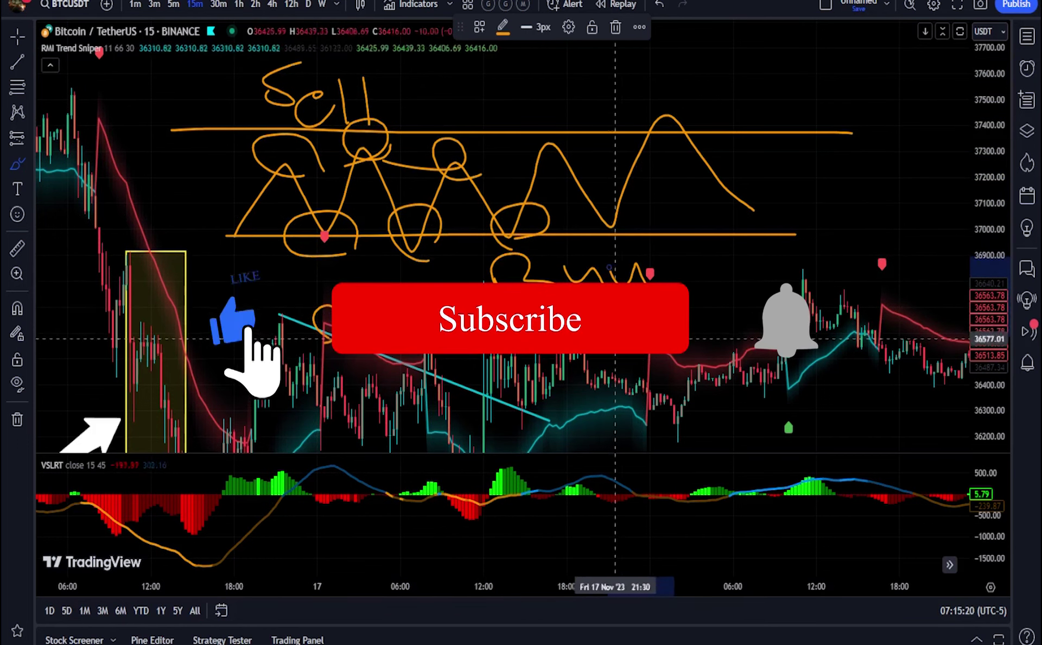
Brush a rising line from about 37680 to 38590 over 18–20 Nov with a climbing wave above it, and start its handwritten label with "B".
left_click(17, 37)
left_click_drag(747, 293, 578, 133)
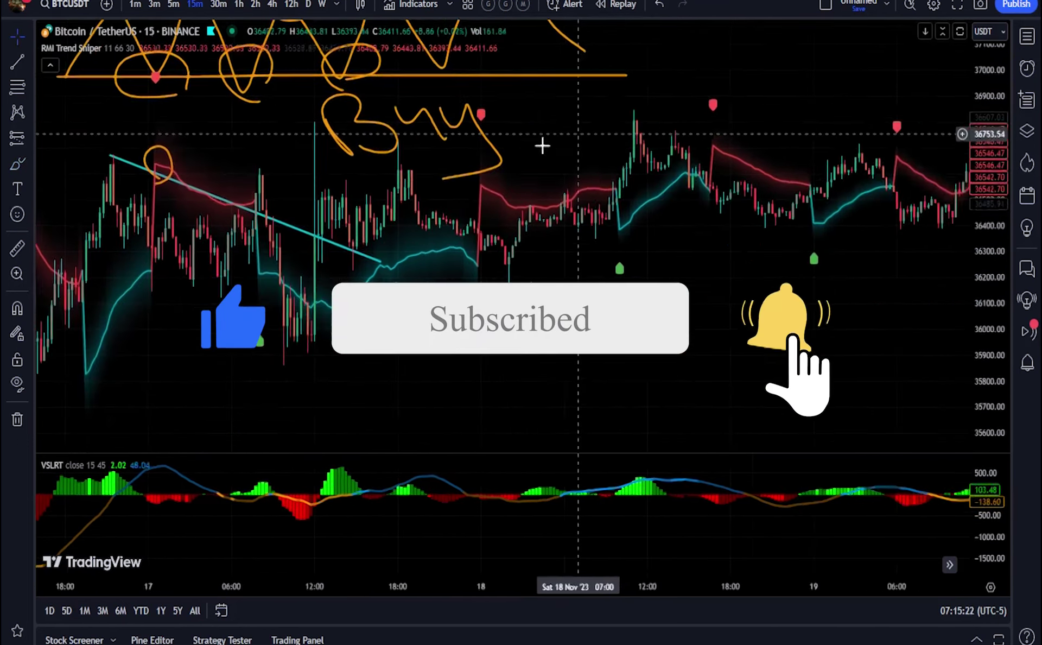
scroll(713, 217, "down", 4)
left_click_drag(850, 52, 488, 268)
left_click_drag(522, 94, 434, 298)
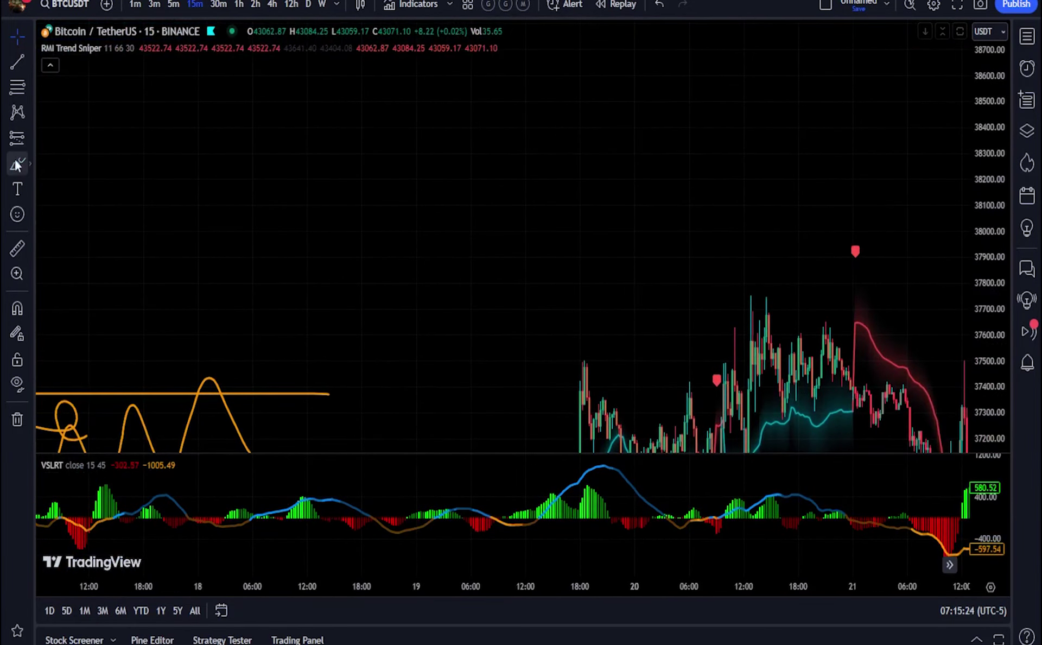
left_click(17, 164)
left_click_drag(266, 313, 653, 77)
mouse_move(261, 293)
left_mouse_down()
mouse_move(372, 236)
mouse_move(557, 50)
left_mouse_up()
mouse_move(416, 274)
left_mouse_down()
mouse_move(456, 296)
mouse_move(462, 318)
left_mouse_up()
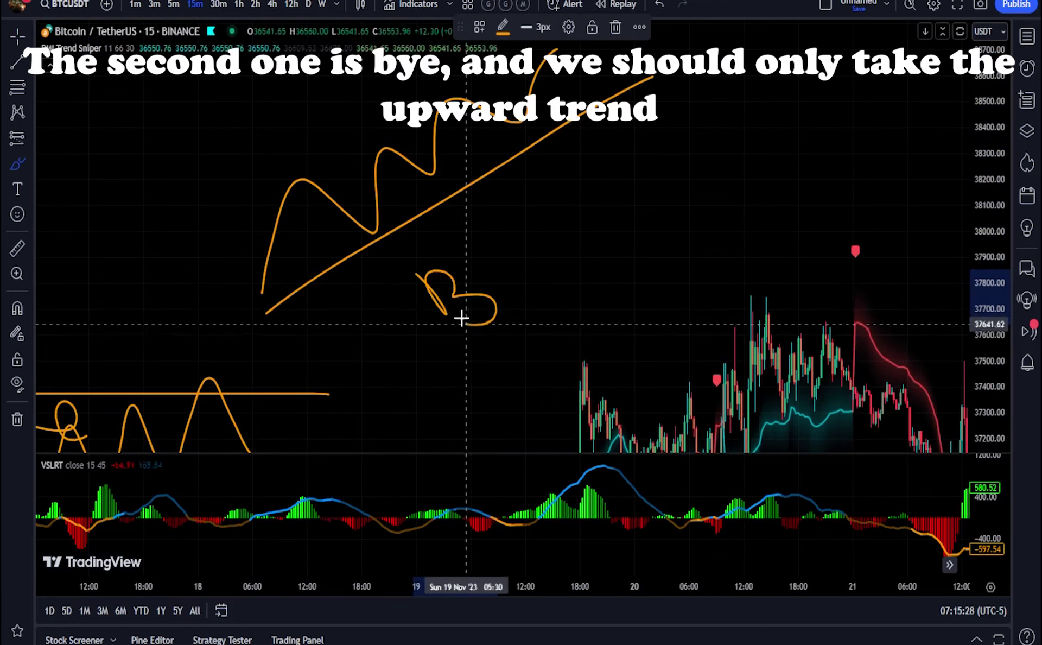